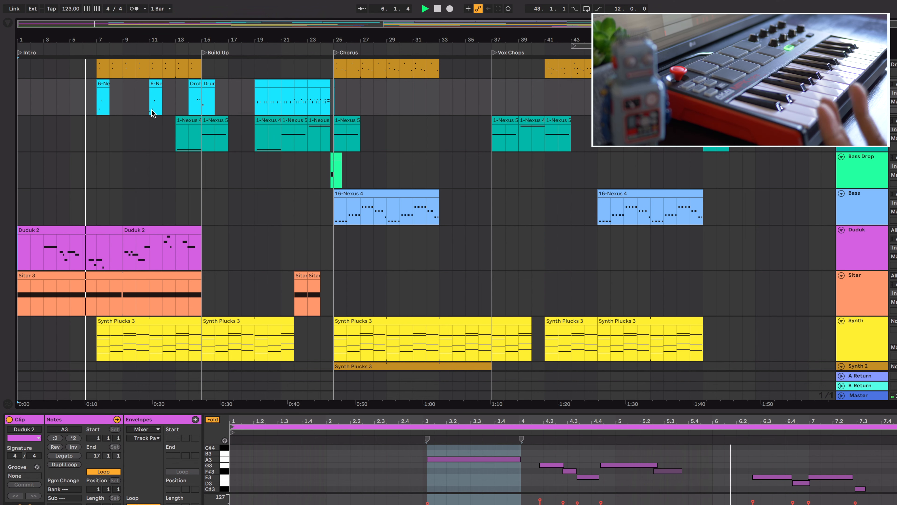
Step: Review the drum, instrument and vocal tracks while the Intro and Build Up play, and unfold the Strings Staccato track
scroll(151, 110, up, 3)
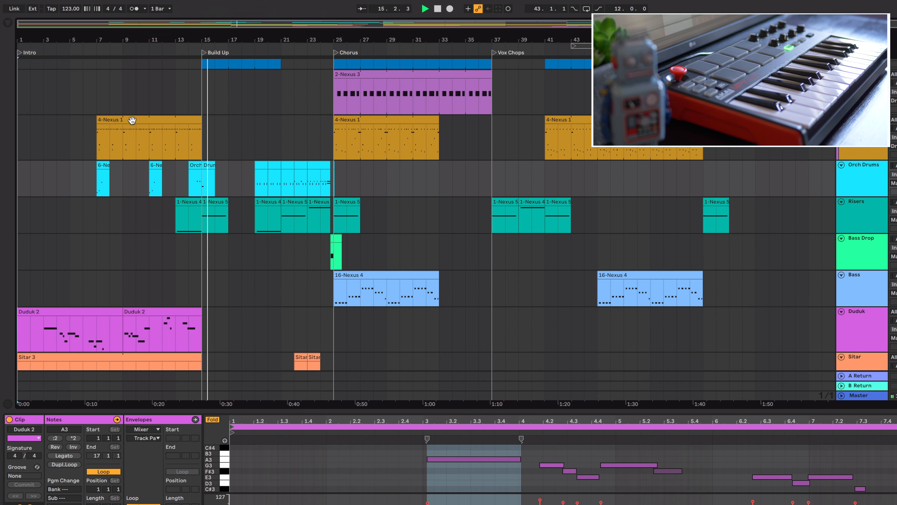
scroll(241, 159, up, 3)
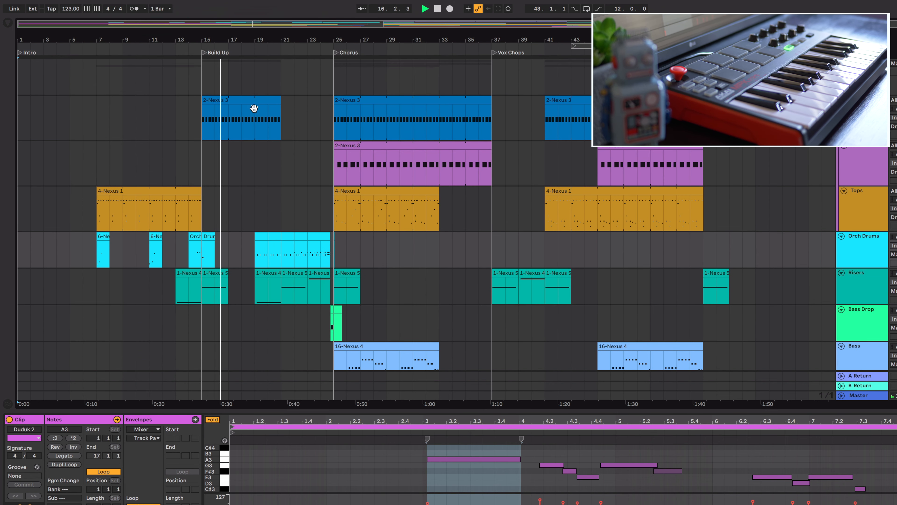
scroll(249, 193, down, 15)
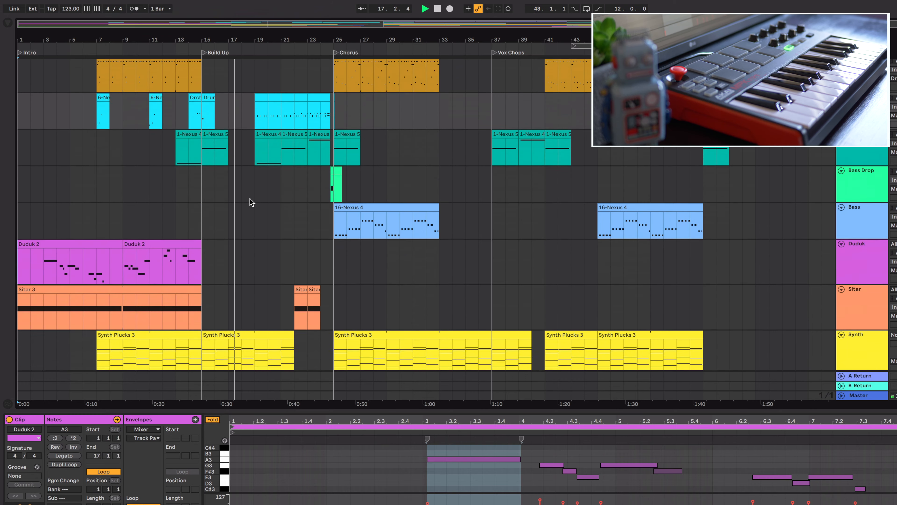
scroll(249, 198, down, 5)
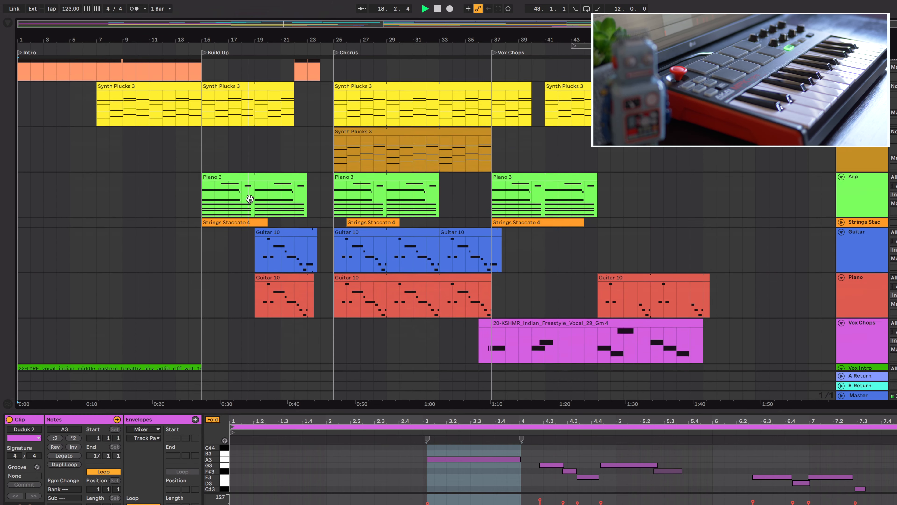
scroll(257, 200, up, 4)
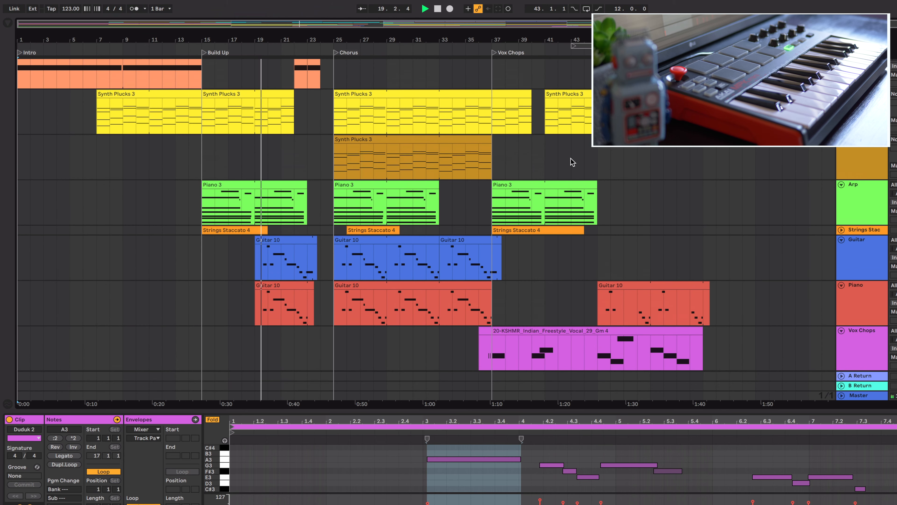
click(842, 231)
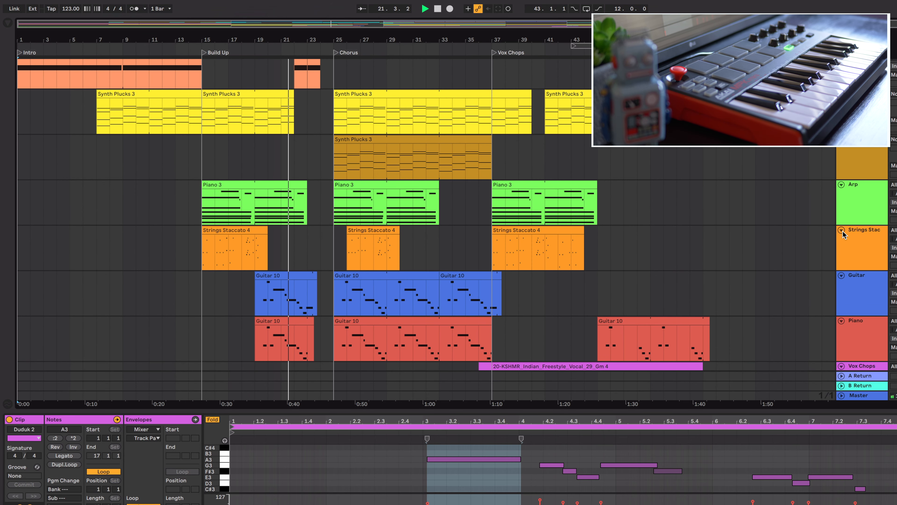
Step: Examine the Nexus preset used on the Risers track, then close the instrument window
scroll(711, 224, up, 20)
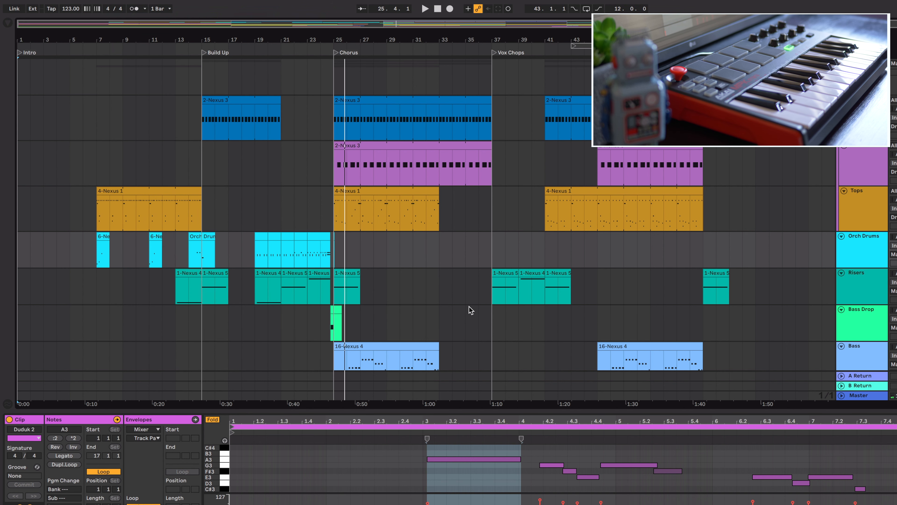
scroll(469, 310, down, 4)
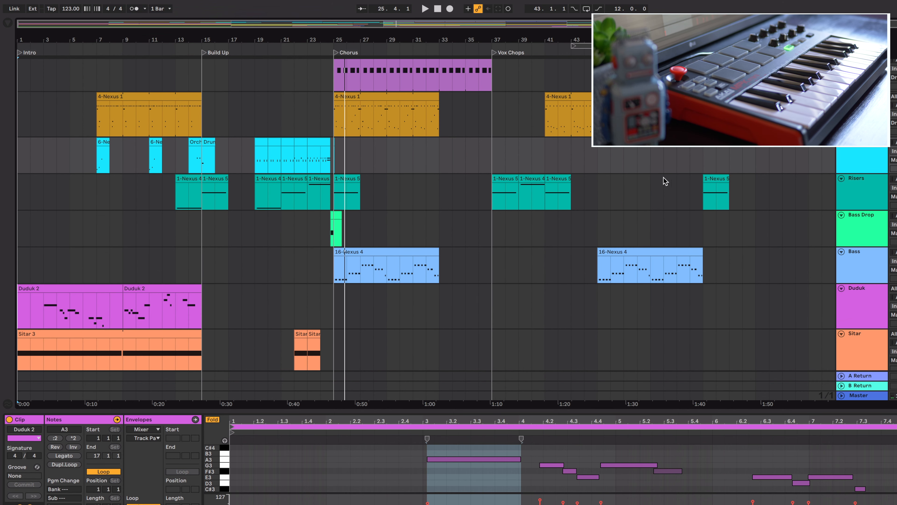
click(850, 193)
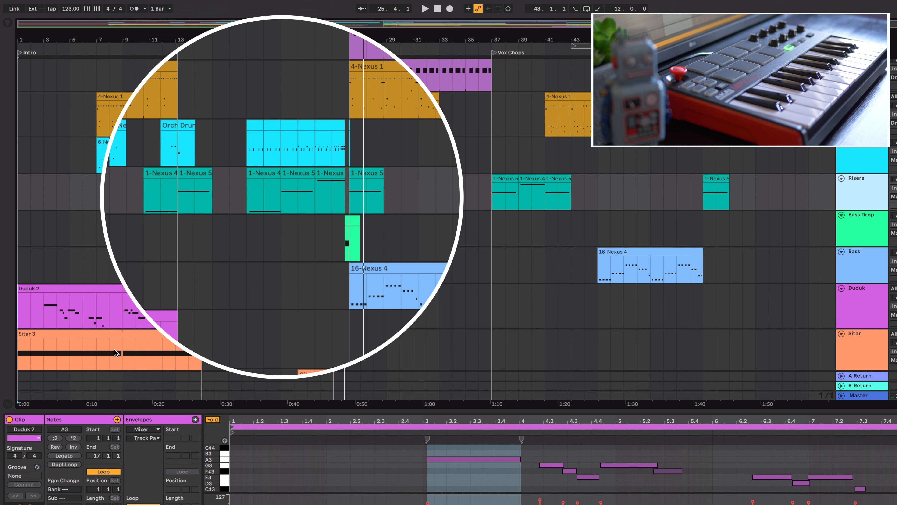
key(shift+Tab)
click(32, 419)
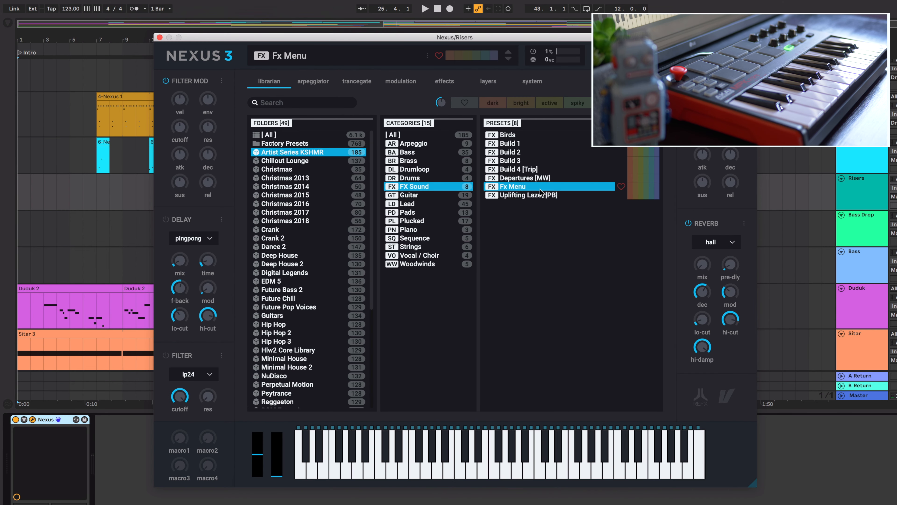
drag(315, 41, 516, 24)
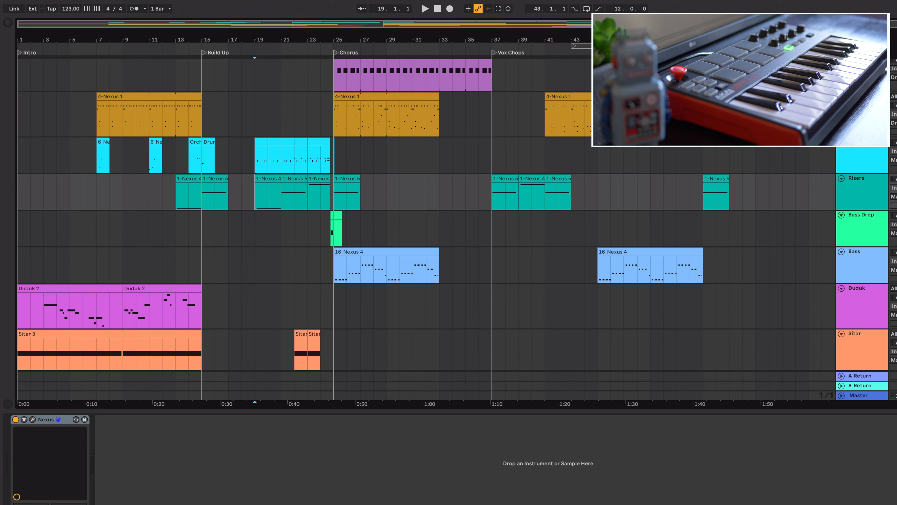
Step: Play the Build Up from bar 19 to hear the risers and orchestral drums
scroll(326, 89, down, 5)
key(space)
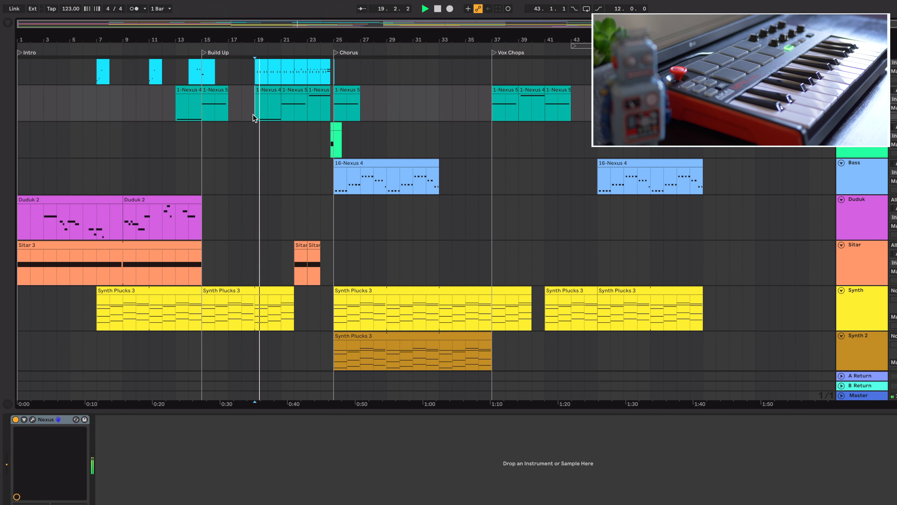
scroll(253, 113, up, 5)
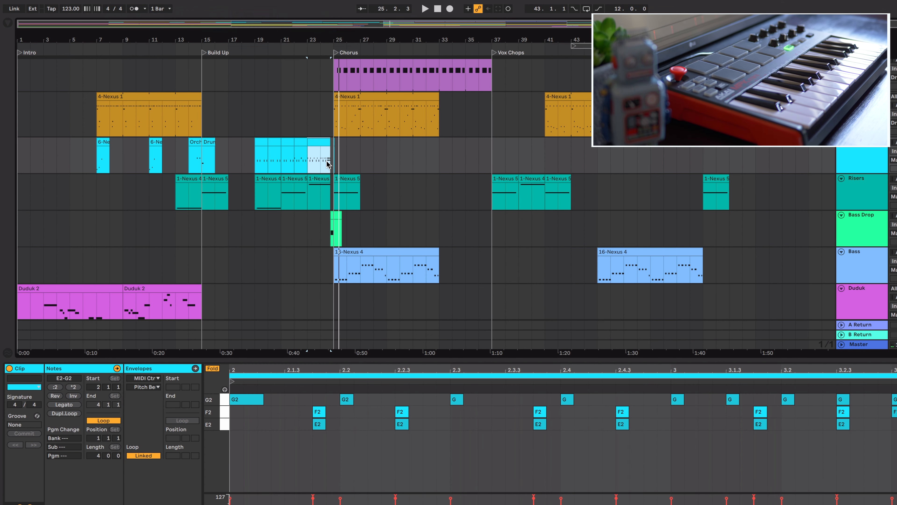
Step: Examine the Nexus preset used on the Bass Drop track just before the Chorus and close the instrument window
scroll(328, 164, up, 5)
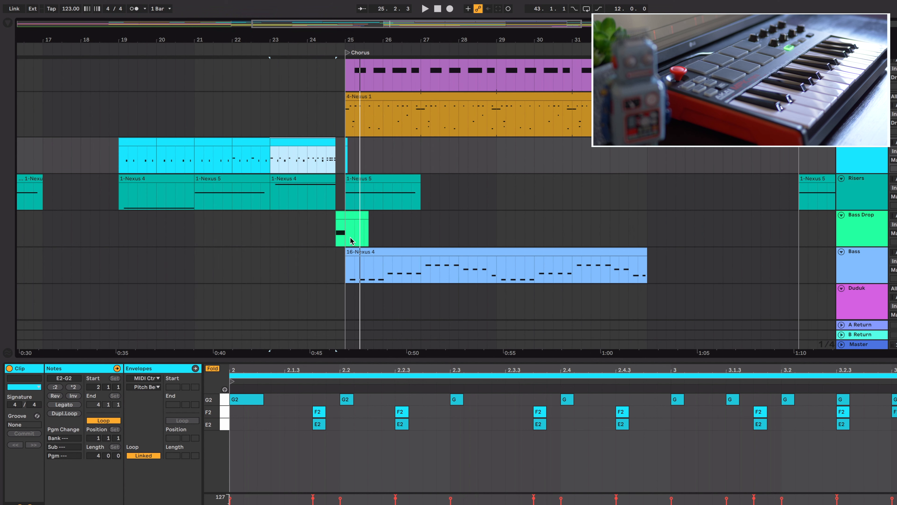
click(331, 227)
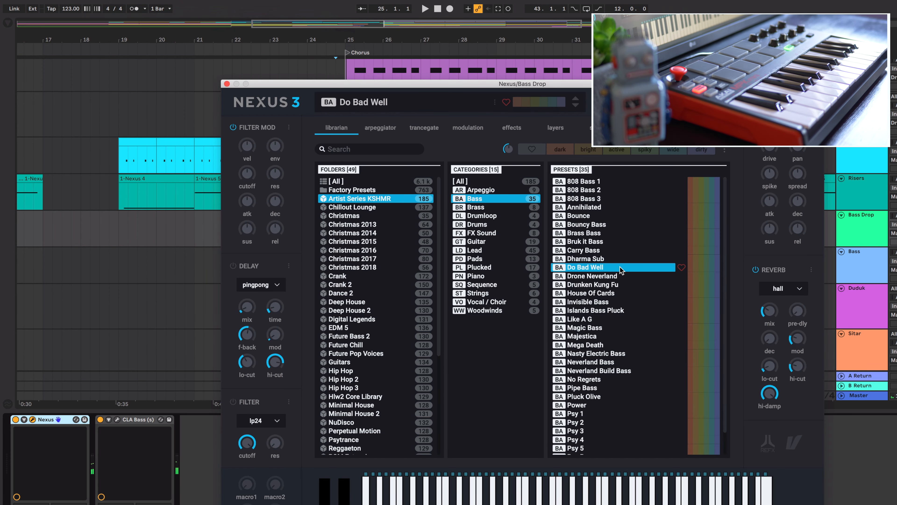
click(226, 84)
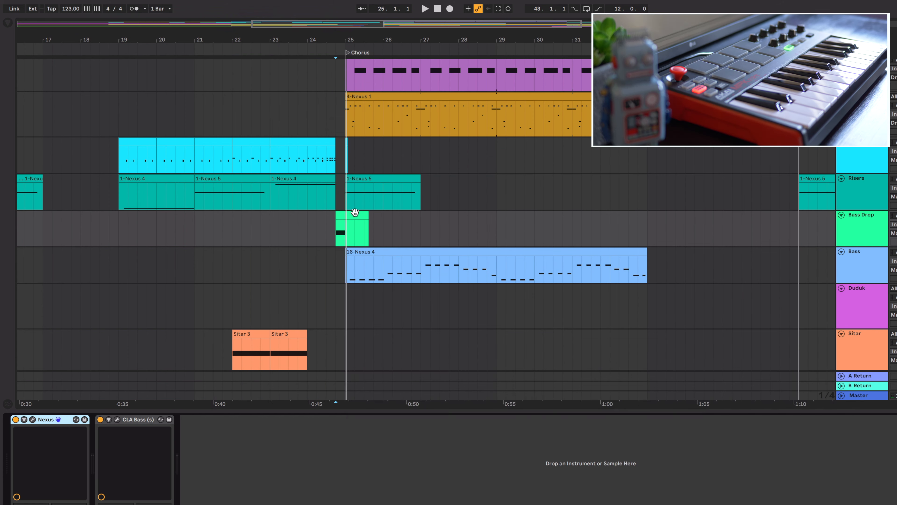
Step: Open the Bass Drop clip, enlarge its editor and display the MIDI Ctrl Pitch Bend envelope
double_click(355, 212)
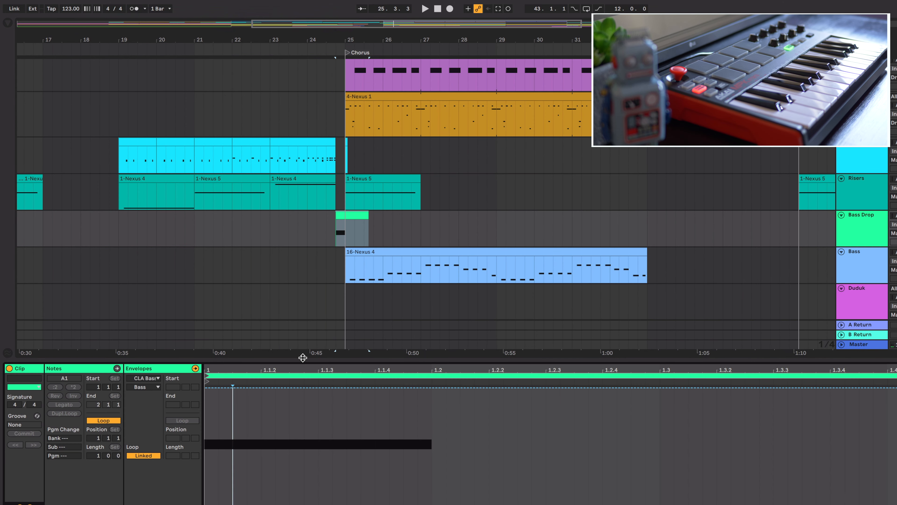
drag(303, 358, 302, 254)
click(152, 276)
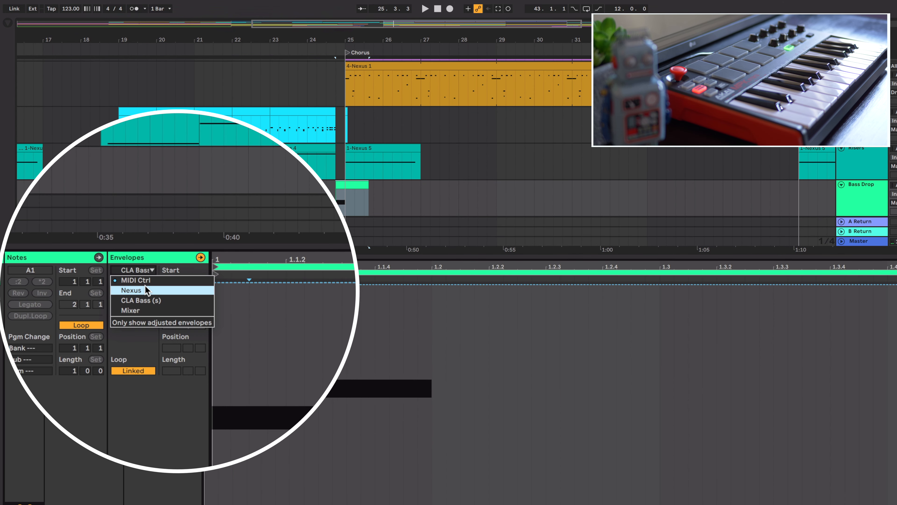
click(145, 290)
click(145, 271)
click(144, 280)
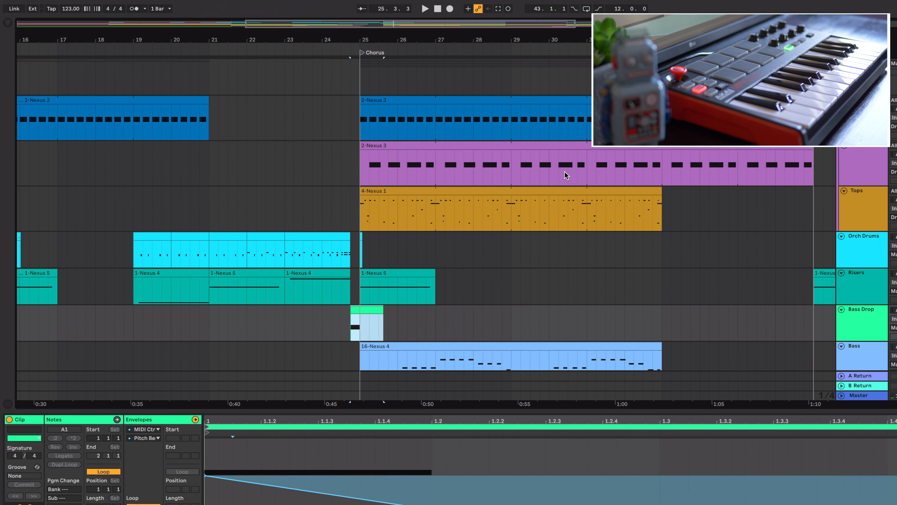
Step: Play the Bass Drop into the Chorus and review the tracks from the drums down to the piano
click(323, 52)
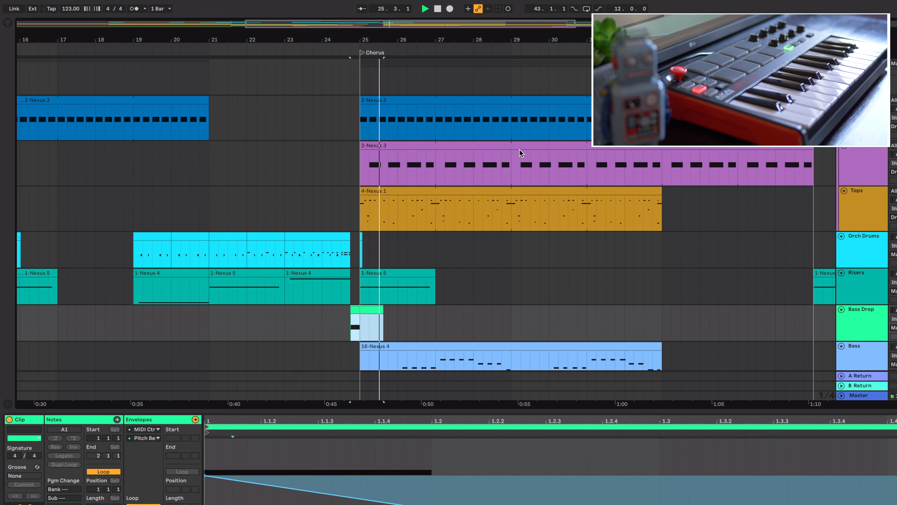
scroll(678, 209, down, 5)
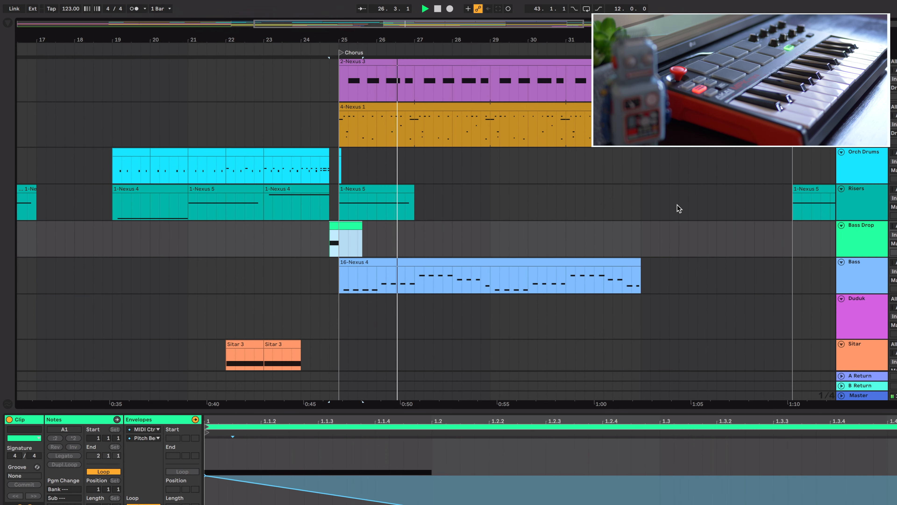
scroll(679, 208, down, 10)
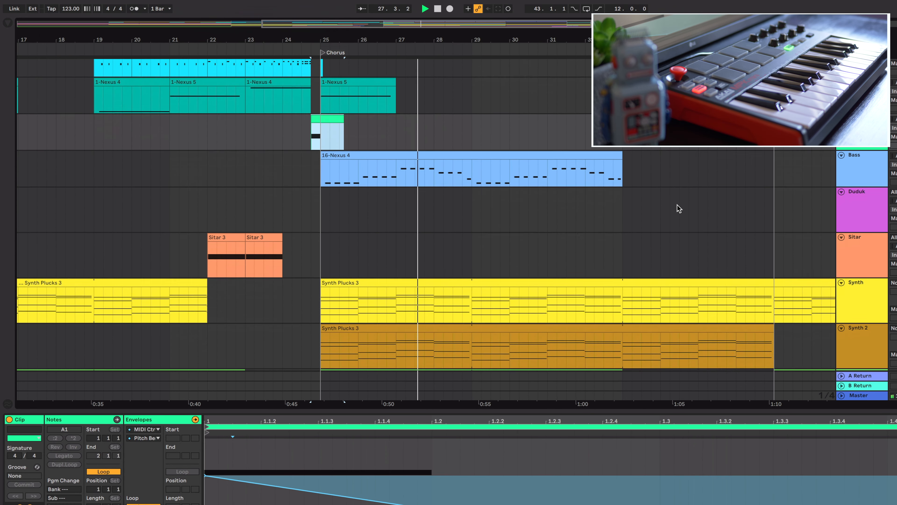
scroll(678, 209, down, 15)
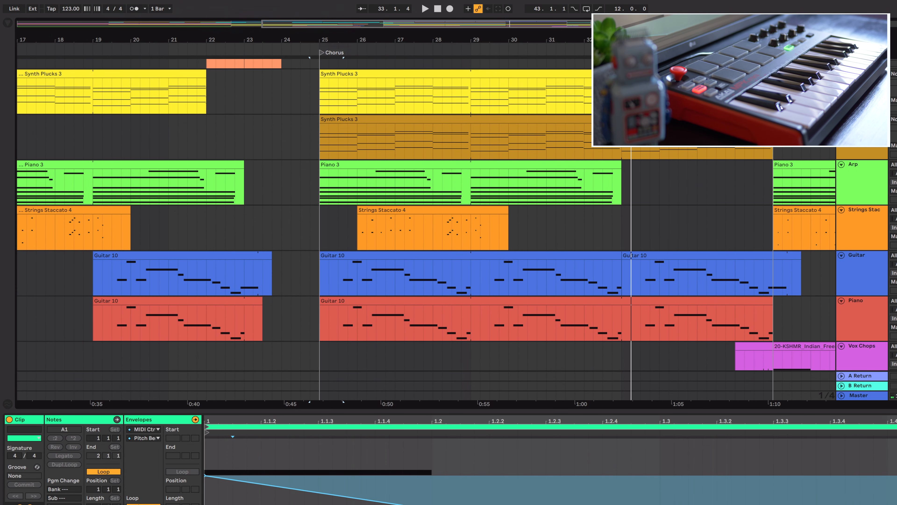
Step: Show the Synth track's devices, play the Chorus from bar 25 and stop playback
click(858, 73)
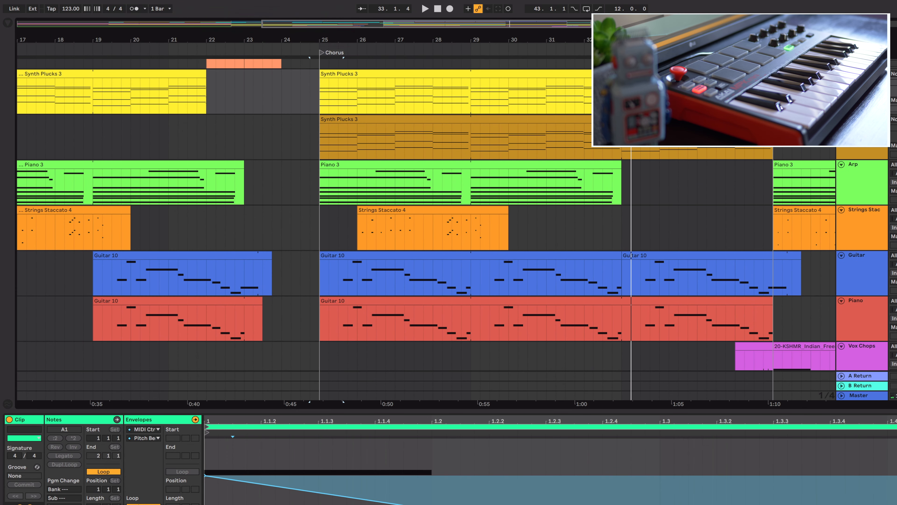
click(319, 100)
key(space)
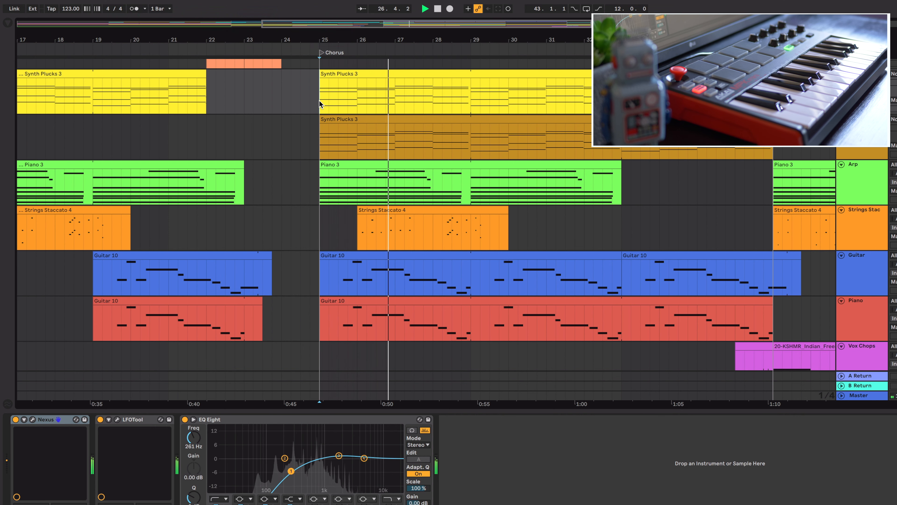
key(space)
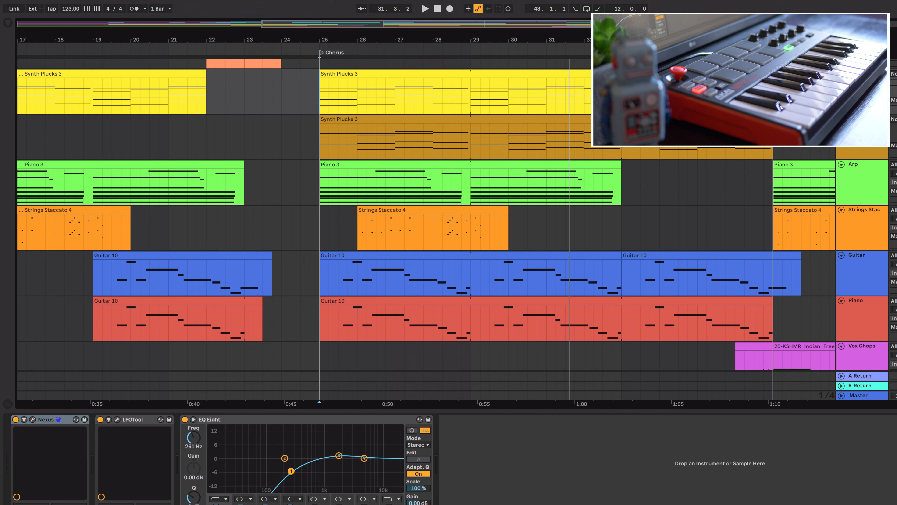
Step: Play the Piano track from the start of the Chorus, examine its Nexus preset and close the instrument window
click(318, 329)
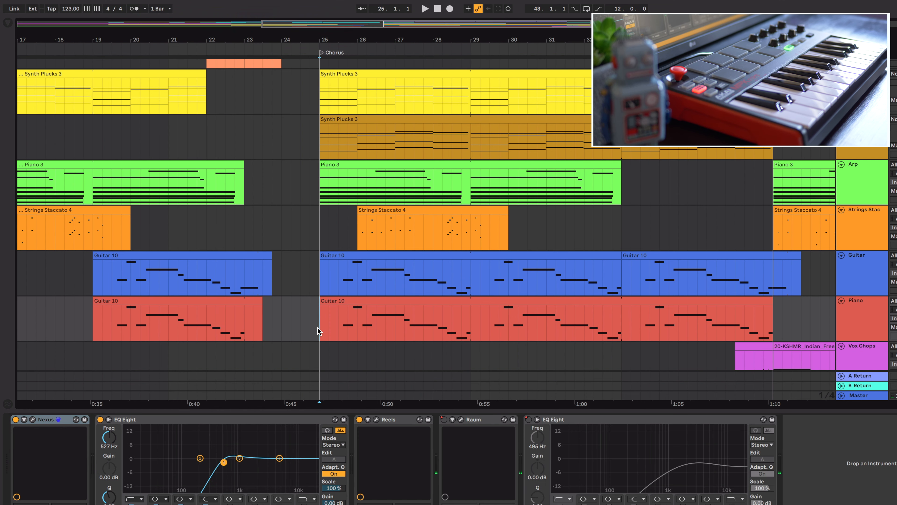
key(space)
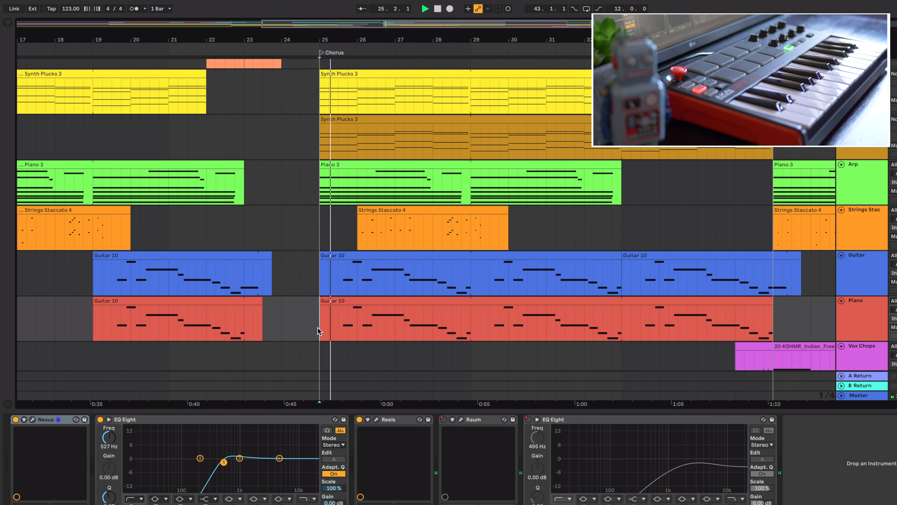
click(33, 419)
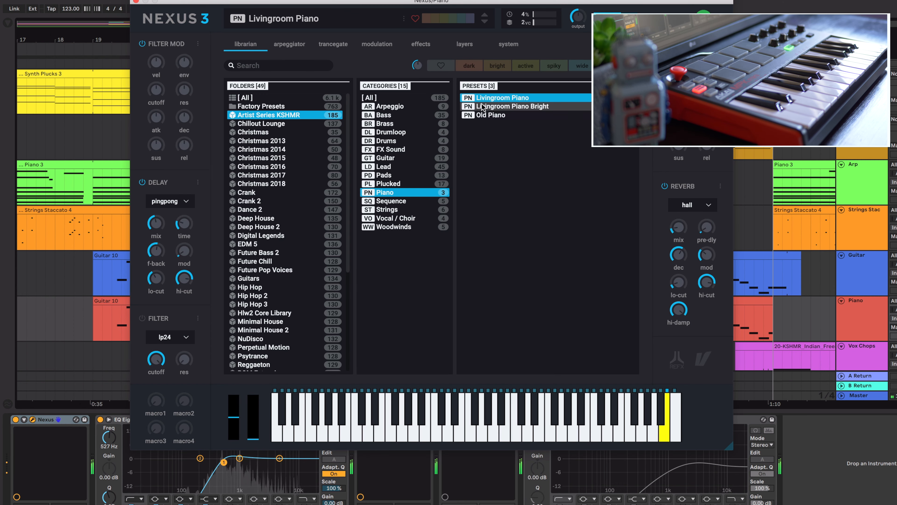
click(136, 2)
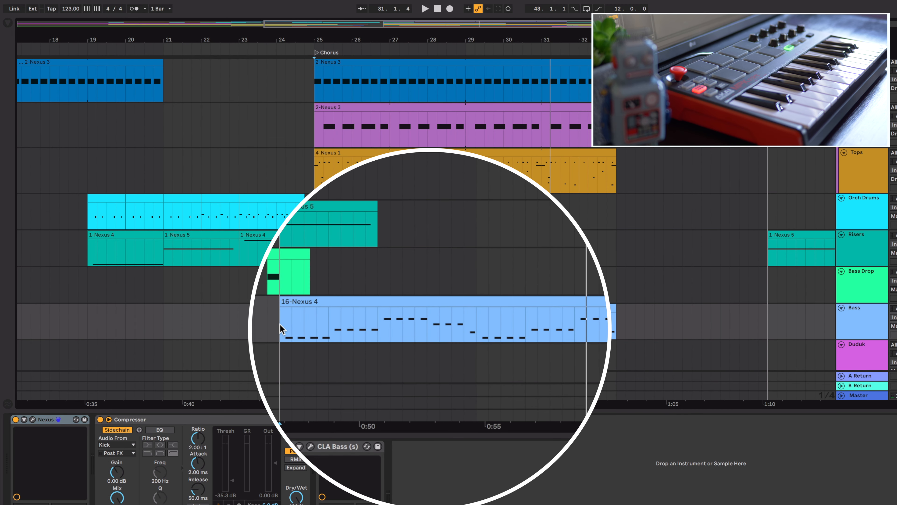
Step: Play the Bass track from the start of the Chorus and select its sidechain Compressor
key(space)
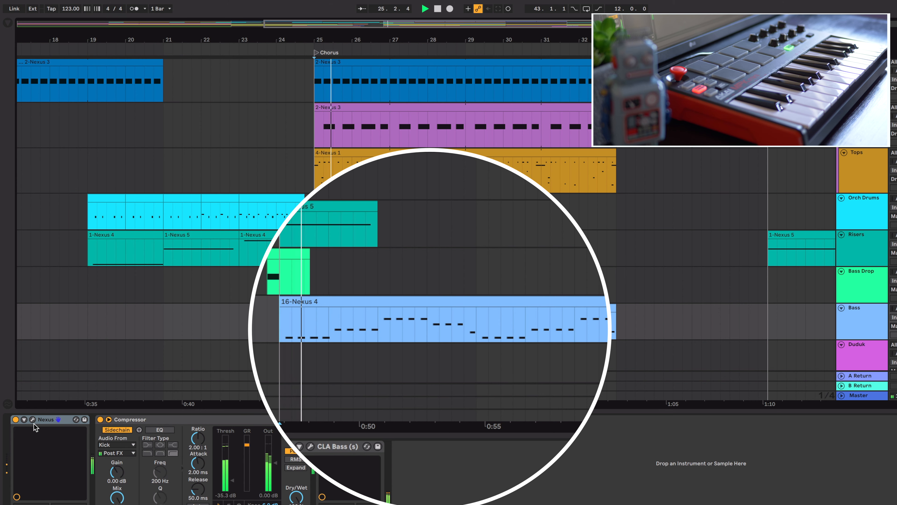
click(128, 441)
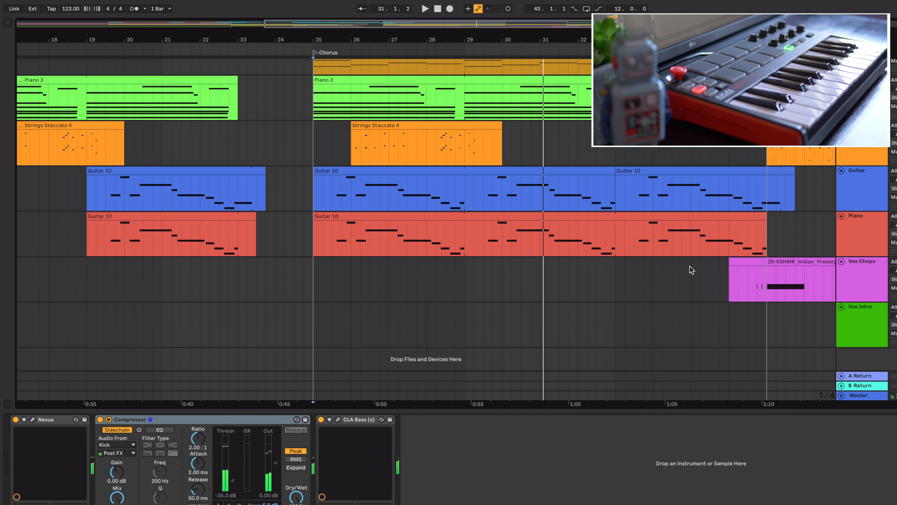
Step: Play the Chorus from bar 25 at the Strings Staccato track and follow the arrangement into the Vox Chops section
scroll(691, 267, up, 5)
scroll(691, 266, down, 2)
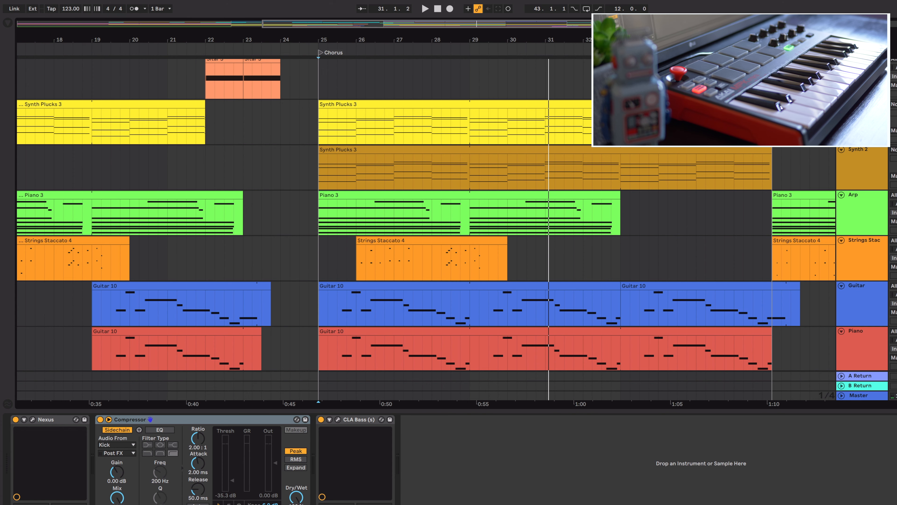
click(318, 264)
key(space)
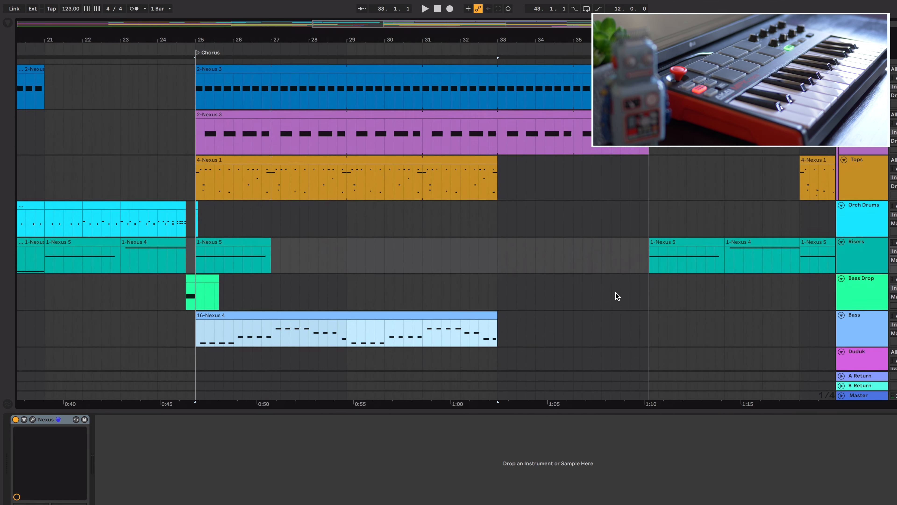
scroll(615, 293, right, 3)
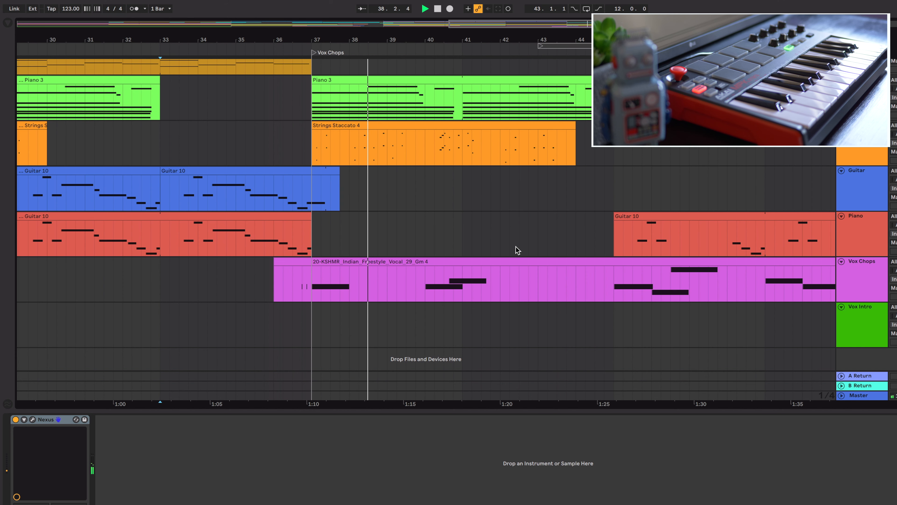
Step: Show the Vox Chops clip's device chain and open EchoBoy Jr, Valhalla VintageVerb, Dimension Expander, Sausage Fattener and TG12345
click(513, 260)
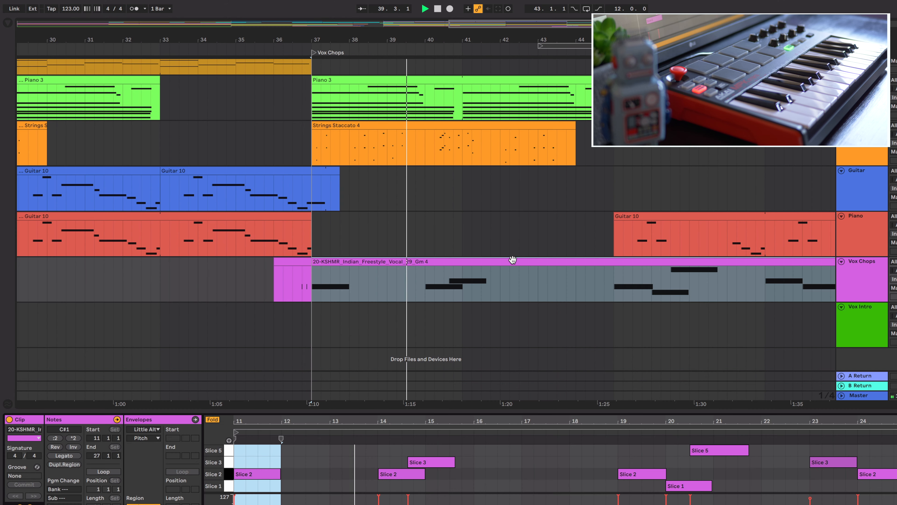
key(shift+Tab)
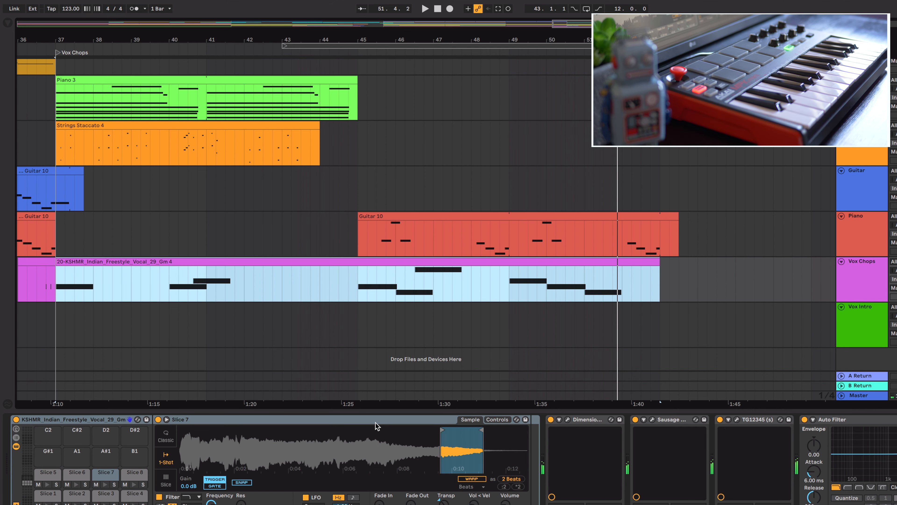
click(869, 423)
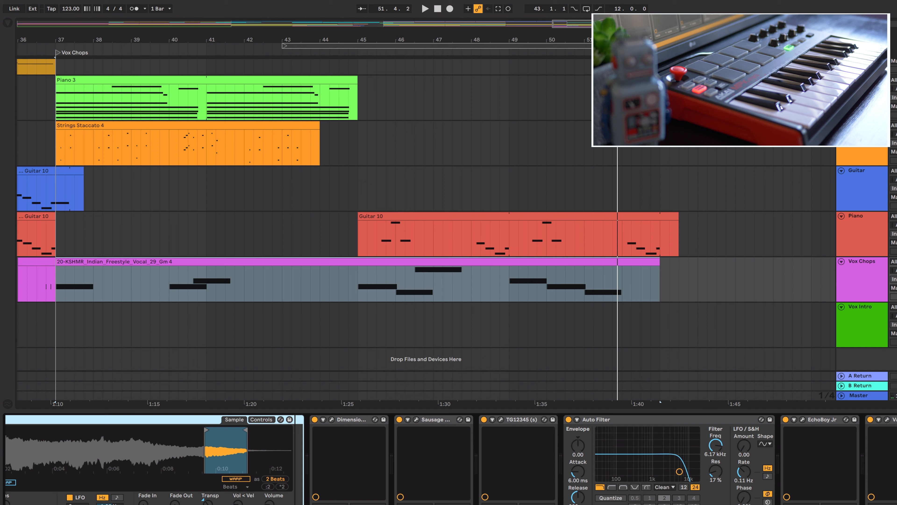
click(803, 421)
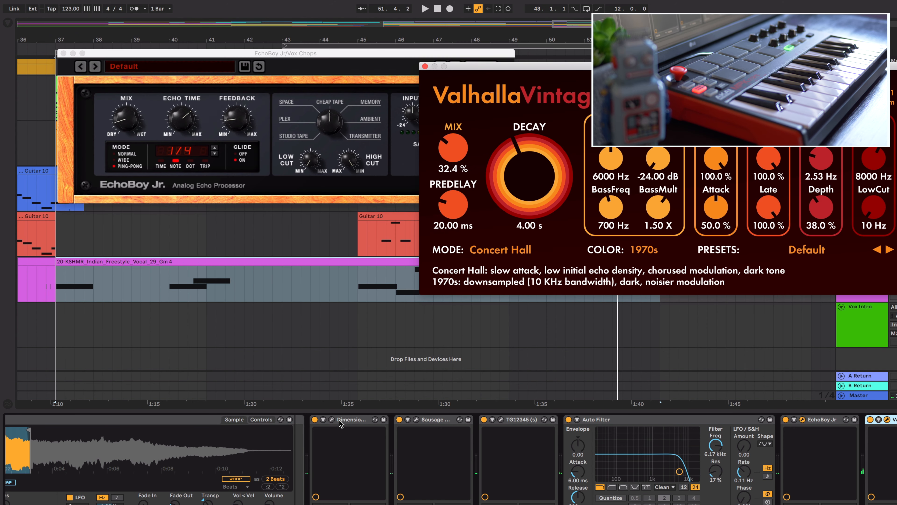
click(332, 420)
click(416, 419)
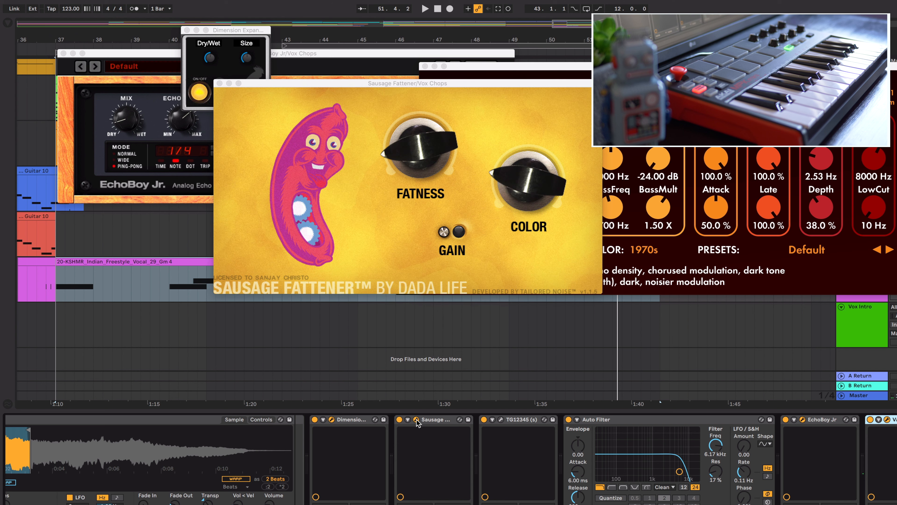
click(501, 420)
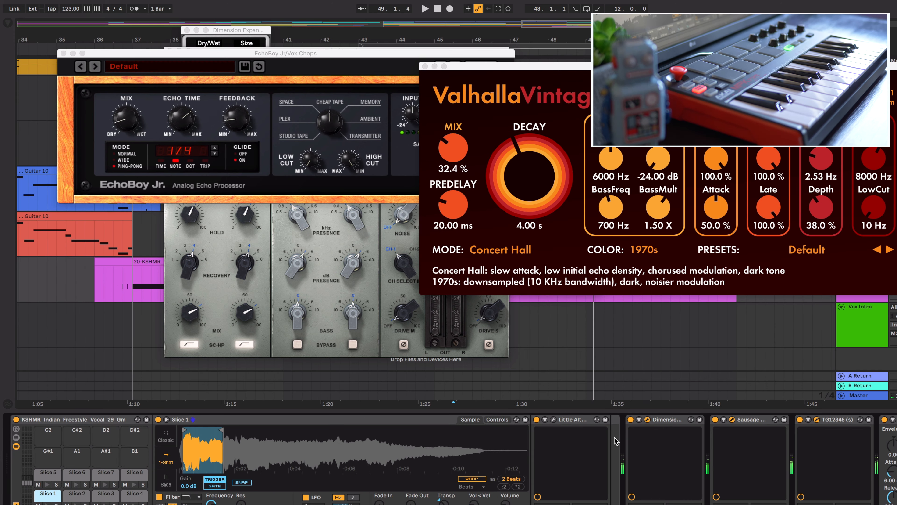
Step: Open Little AlterBoy on the Vox Chops track, move its window clear of the other plugins and toggle the effect
click(553, 420)
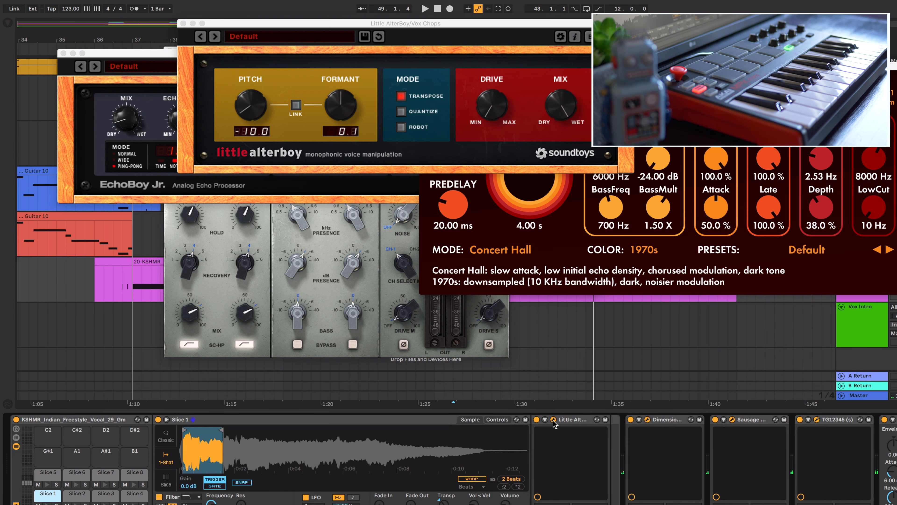
drag(321, 26, 399, 261)
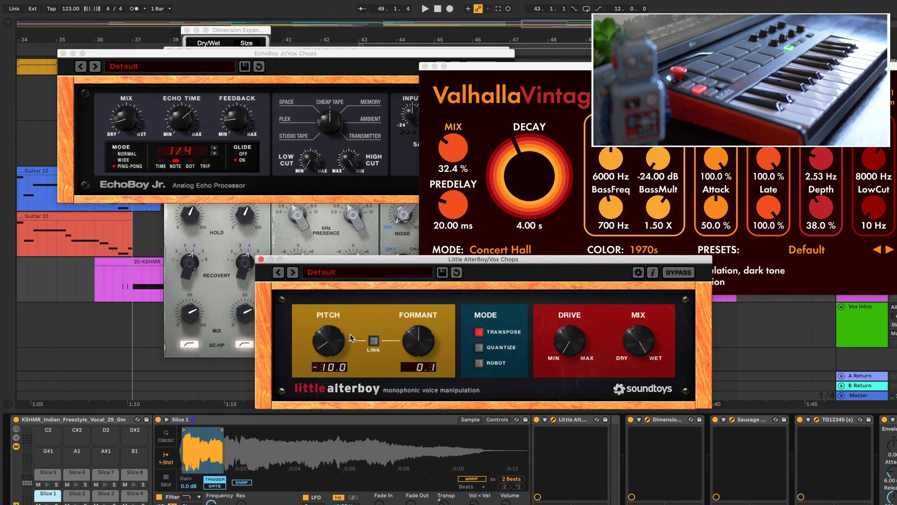
click(536, 420)
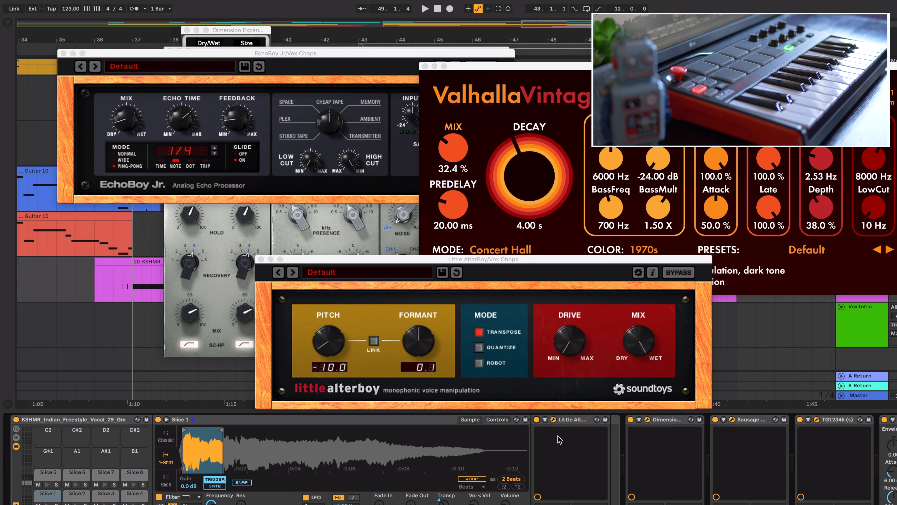
Step: Show the devices of the Piano track and of the drum tracks above Tops
click(857, 218)
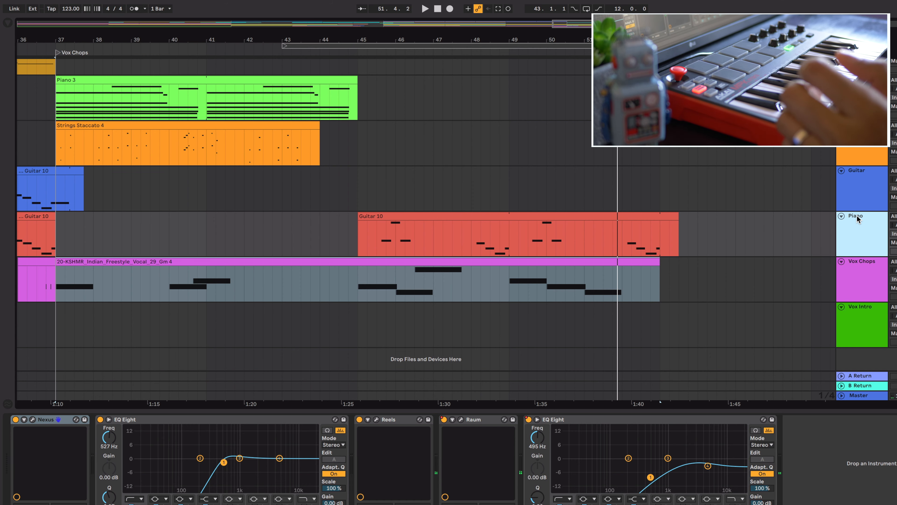
scroll(857, 218, up, 5)
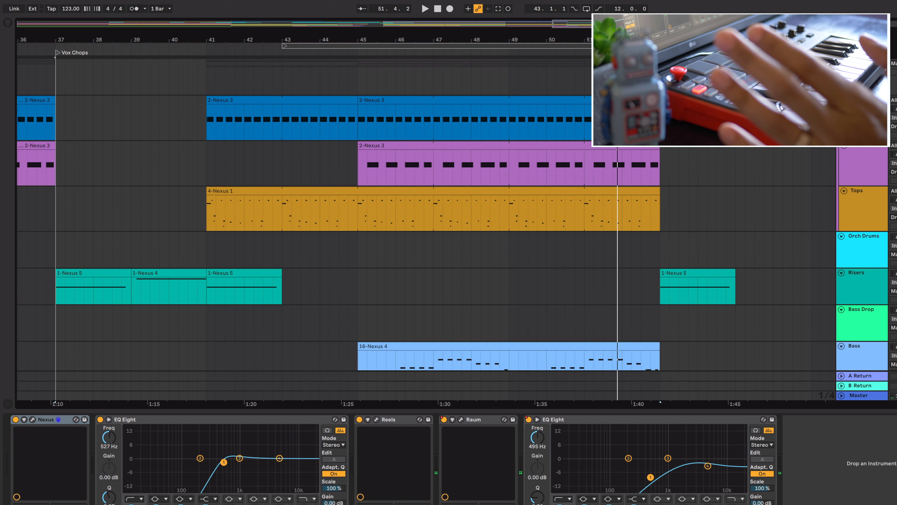
click(858, 64)
click(859, 100)
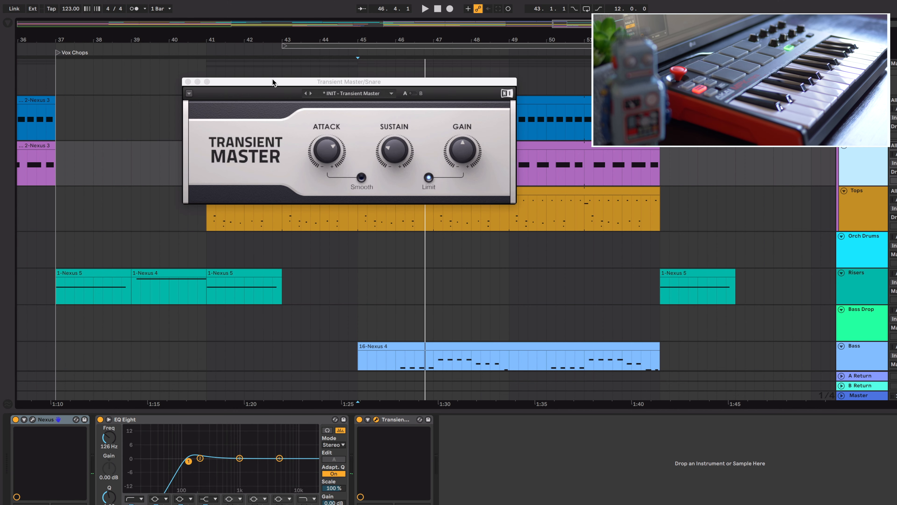
Step: Compare the Snare with Transient Master bypassed and active by playing it from around bar 45
drag(272, 82, 376, 208)
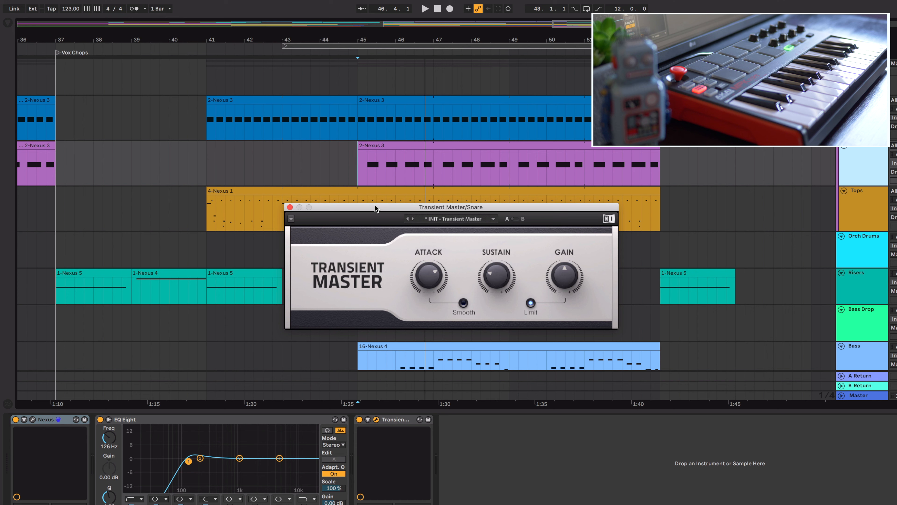
click(359, 420)
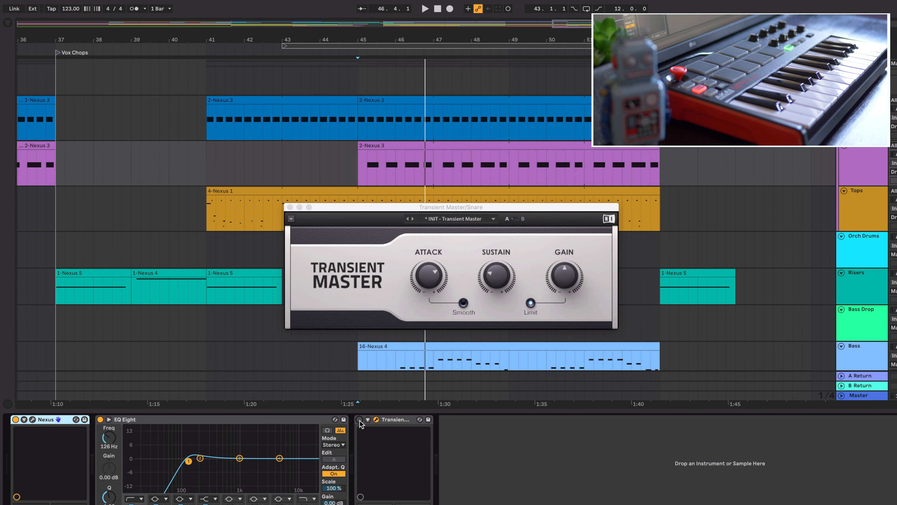
click(357, 174)
key(space)
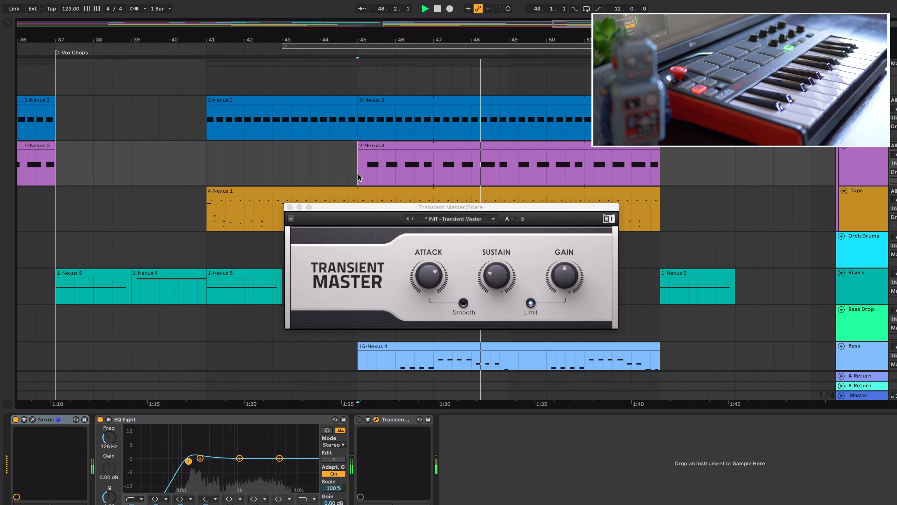
click(367, 178)
key(space)
click(359, 419)
key(space)
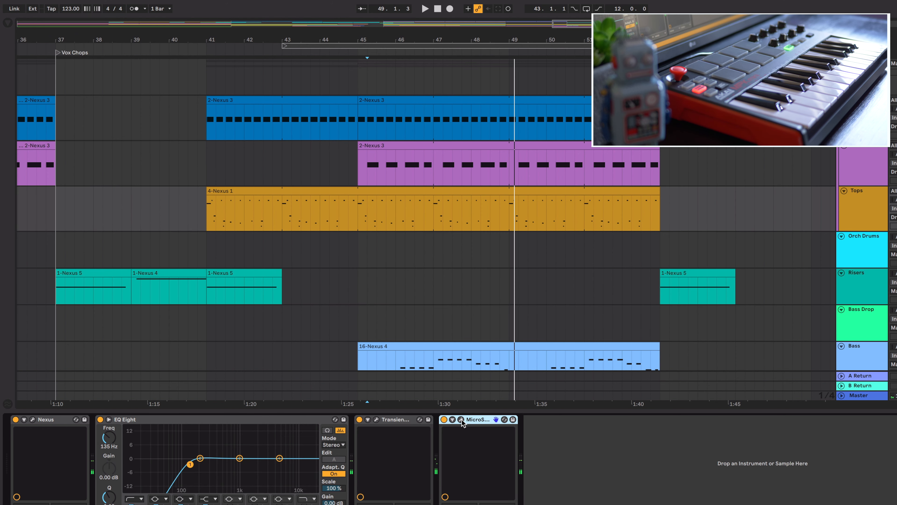
Step: Open the Tops track's MicroShift effect and play the section
click(461, 419)
key(space)
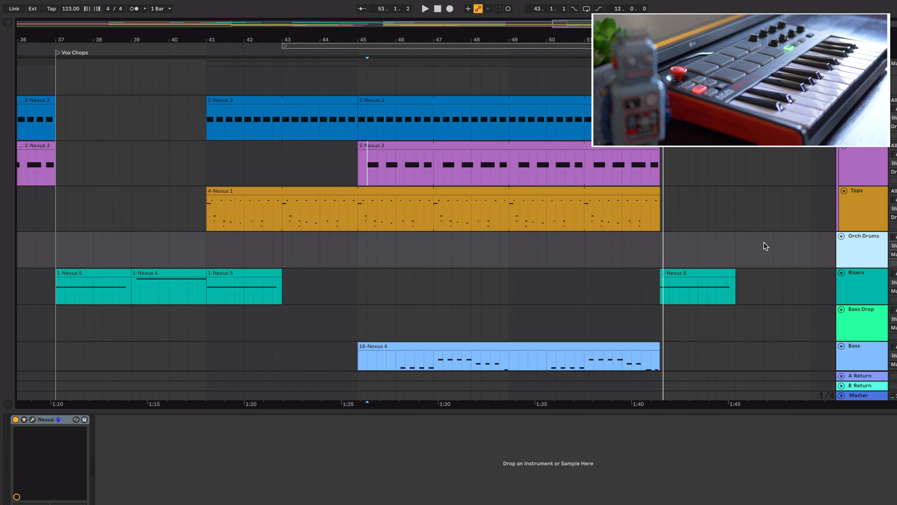
Step: Play the Orch Drums track from the Intro section and open its Nexus instrument
scroll(458, 237, left, 15)
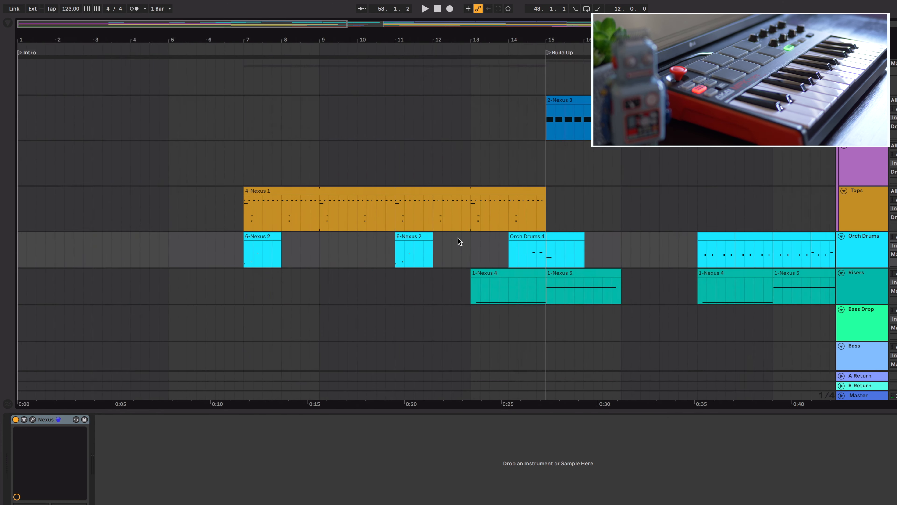
click(457, 237)
key(space)
click(32, 419)
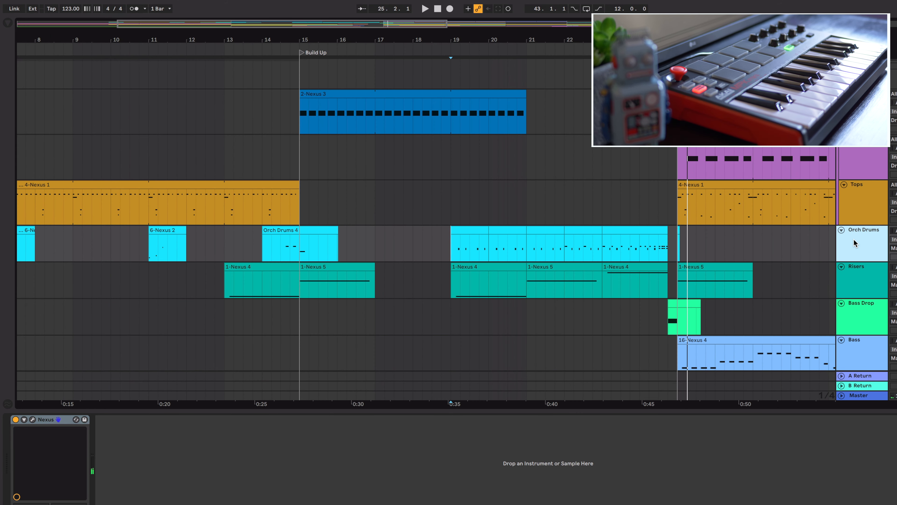
Step: Show the track automation and switch the Orch Drums lane from Nexus to the Mixer device
key(a)
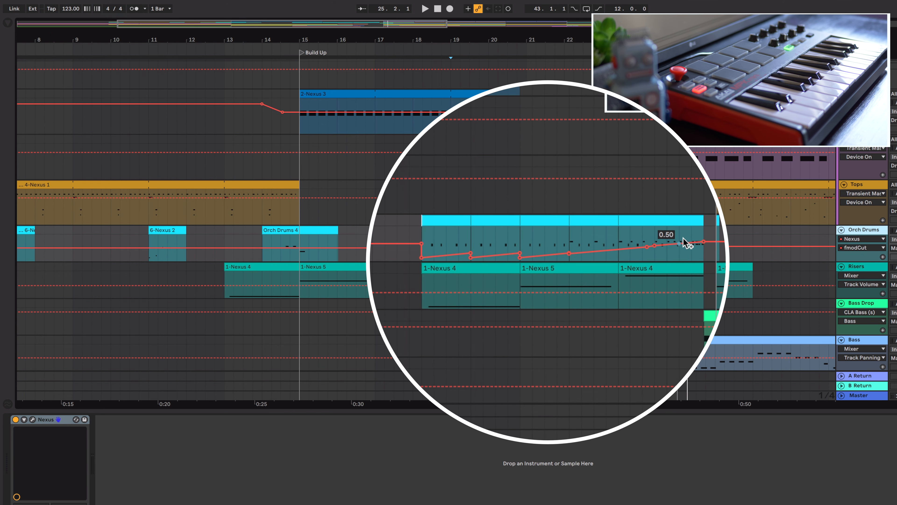
click(867, 239)
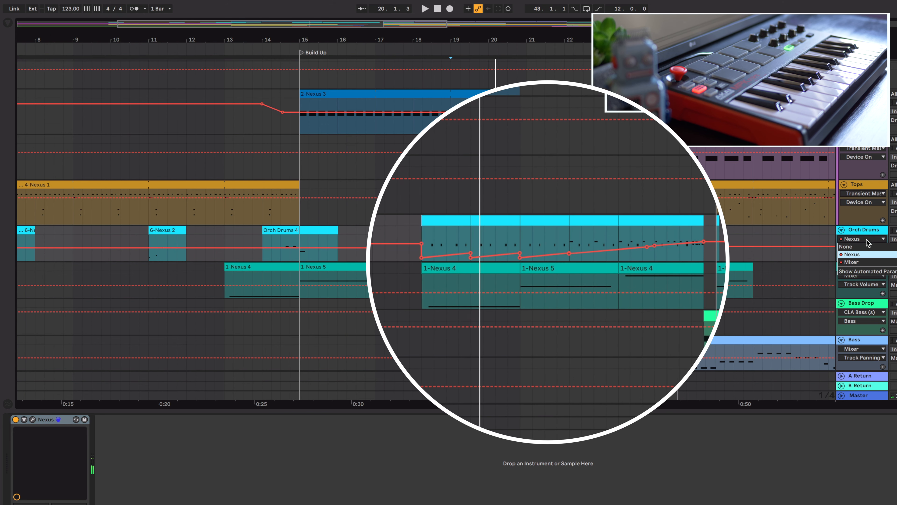
click(868, 262)
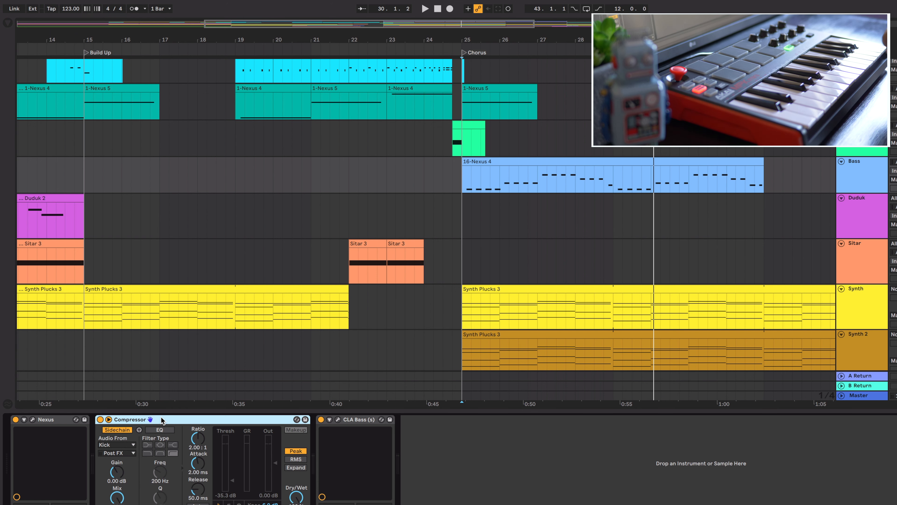
Step: Play the Bass through its sidechain Compressor, open CLA Bass and compare it bypassed and active
key(space)
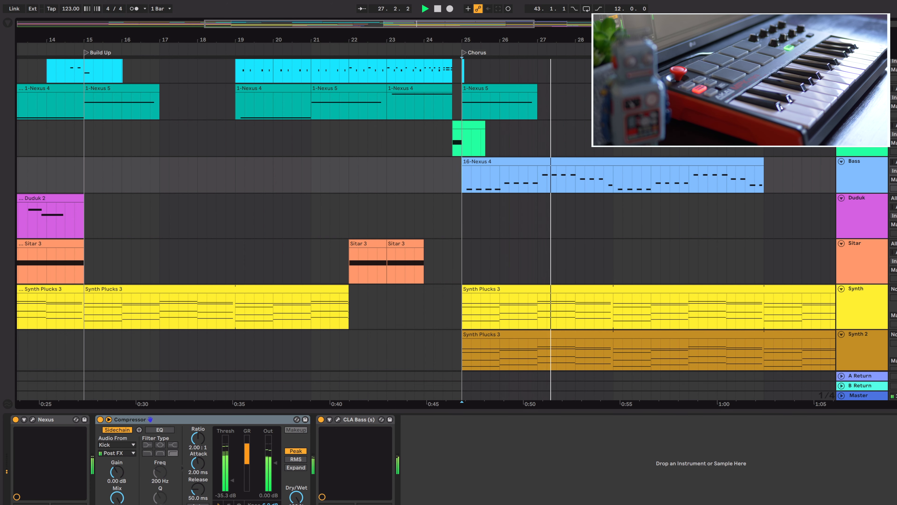
key(space)
click(338, 420)
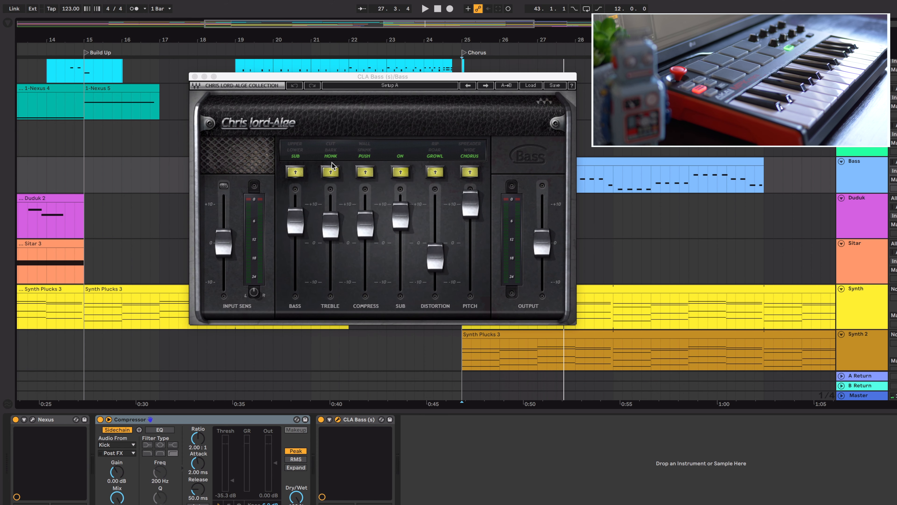
key(space)
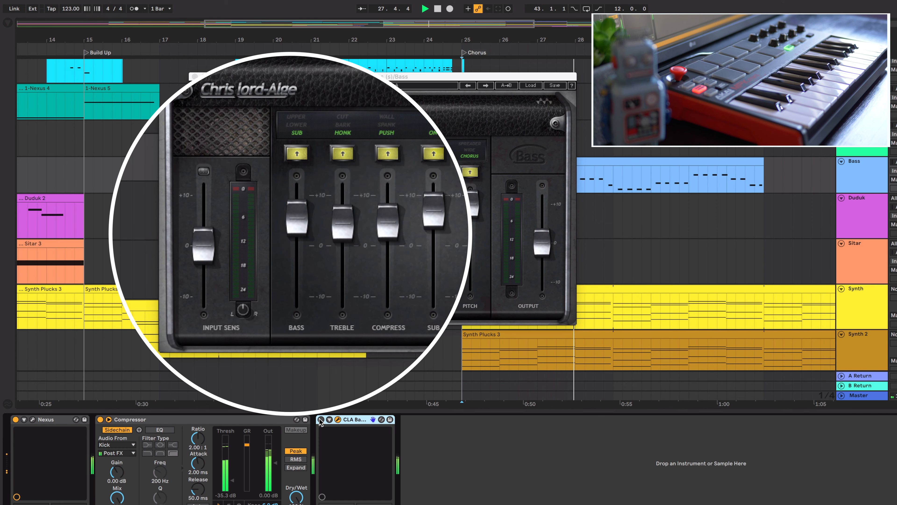
click(320, 419)
click(321, 419)
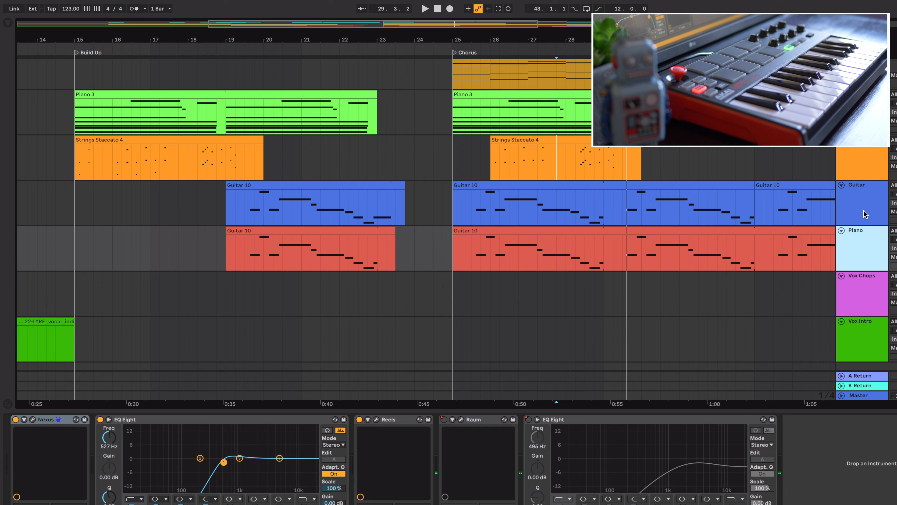
Step: Show the Guitar track's devices, open TG12345 and bypass its effects, including Reels and EQ Eight
click(865, 214)
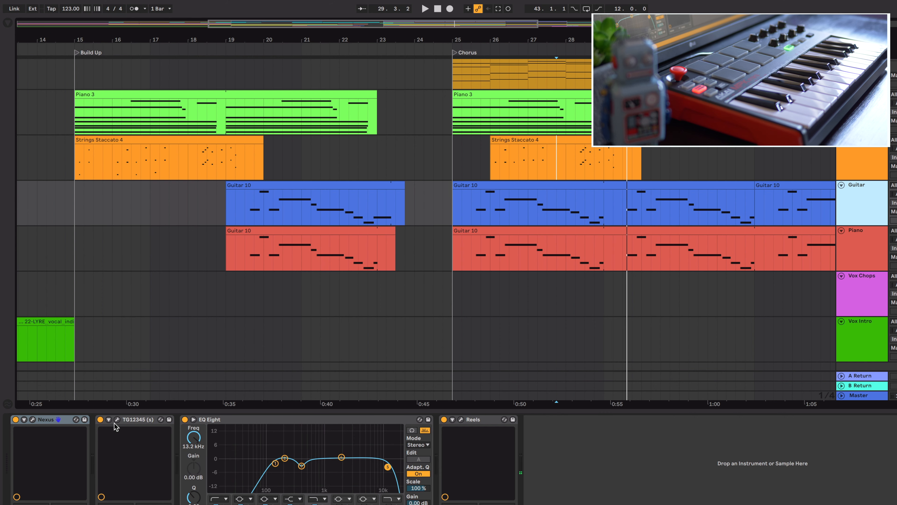
click(117, 420)
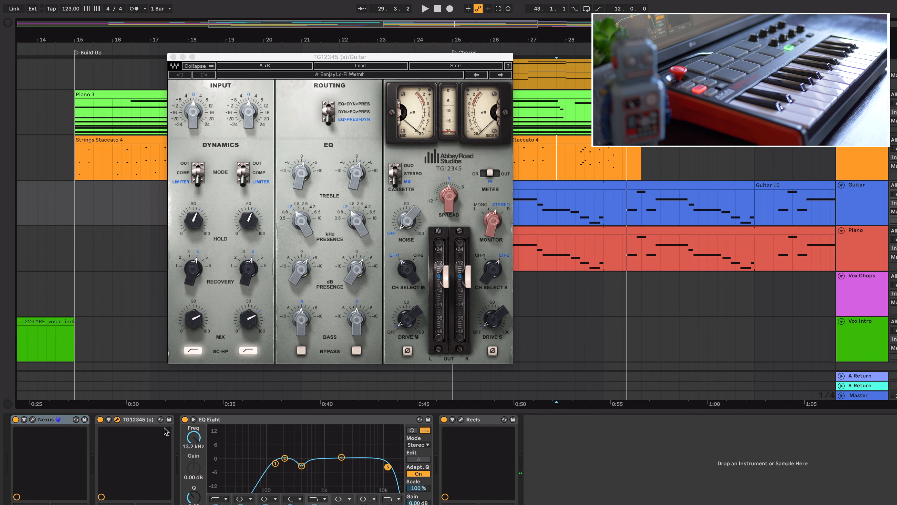
click(444, 419)
click(184, 419)
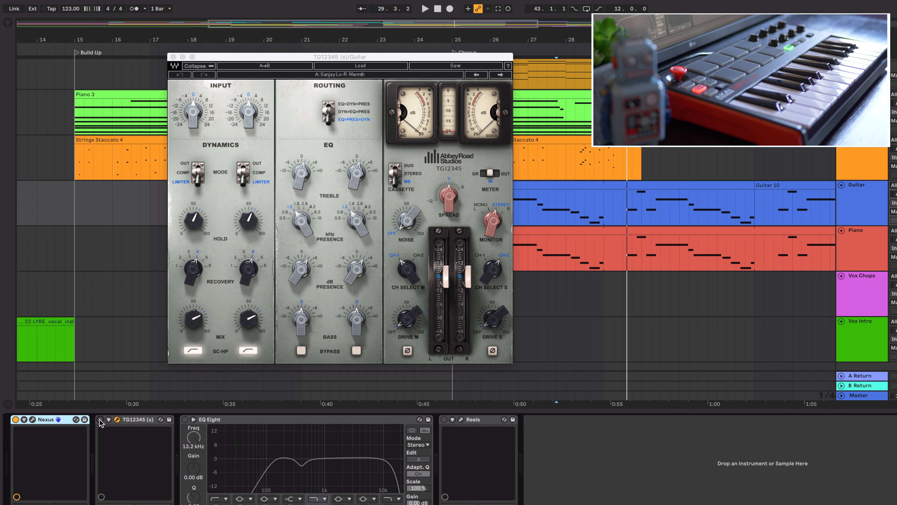
Step: Play the Guitar without its effects, examine its Nexus preset 2 Nylons & 1 Steel and close the instrument window
click(131, 421)
click(33, 419)
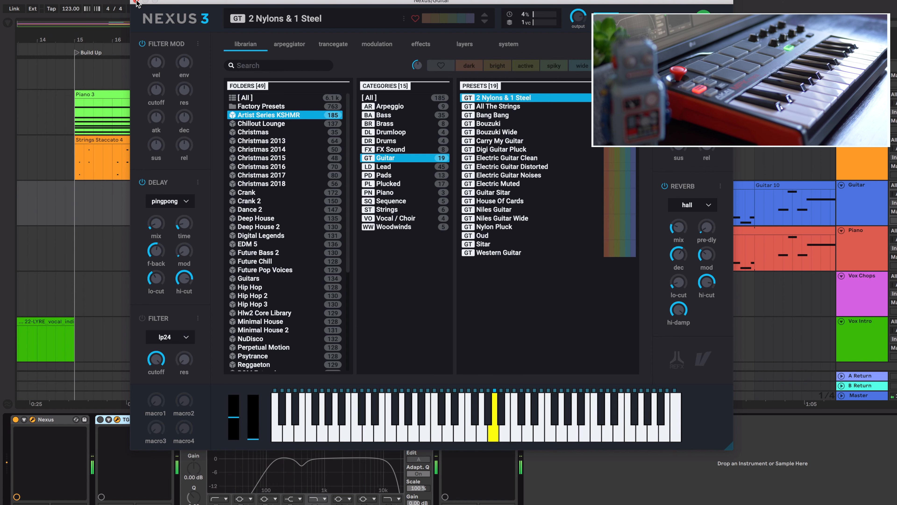
click(136, 2)
Step: Re-enable TG12345, EQ Eight and Reels on the Guitar one by one during playback, then examine Reels and the Nexus reverb
click(100, 419)
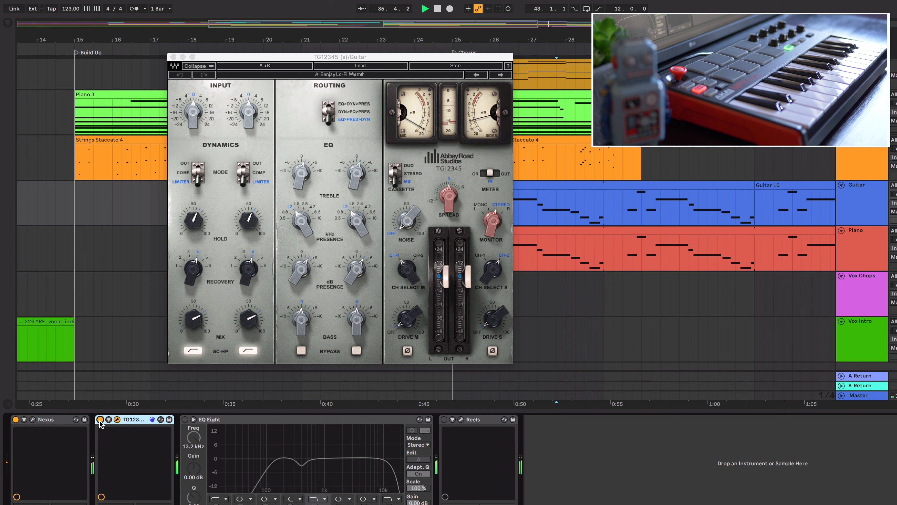
click(185, 419)
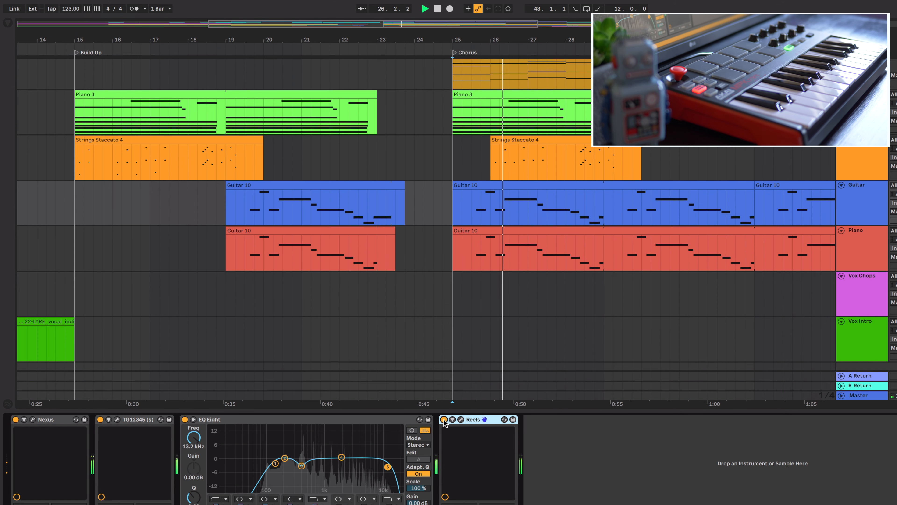
click(444, 419)
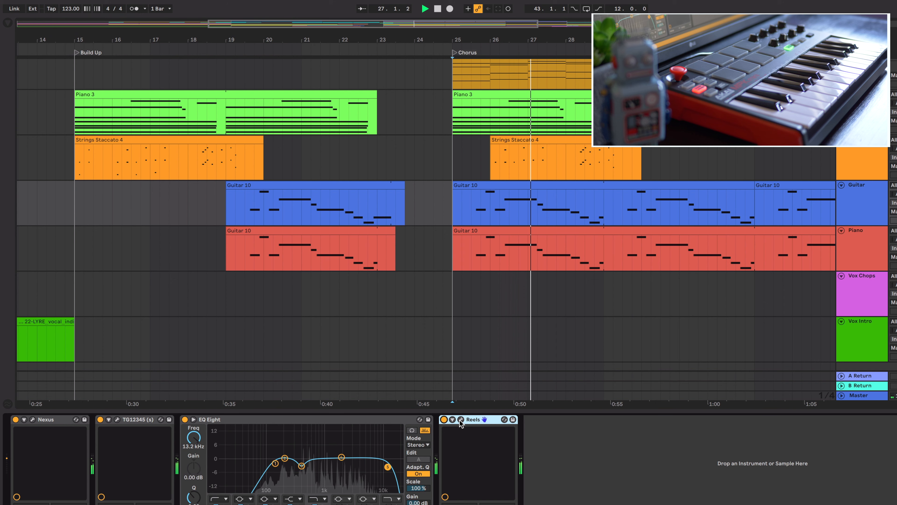
click(460, 420)
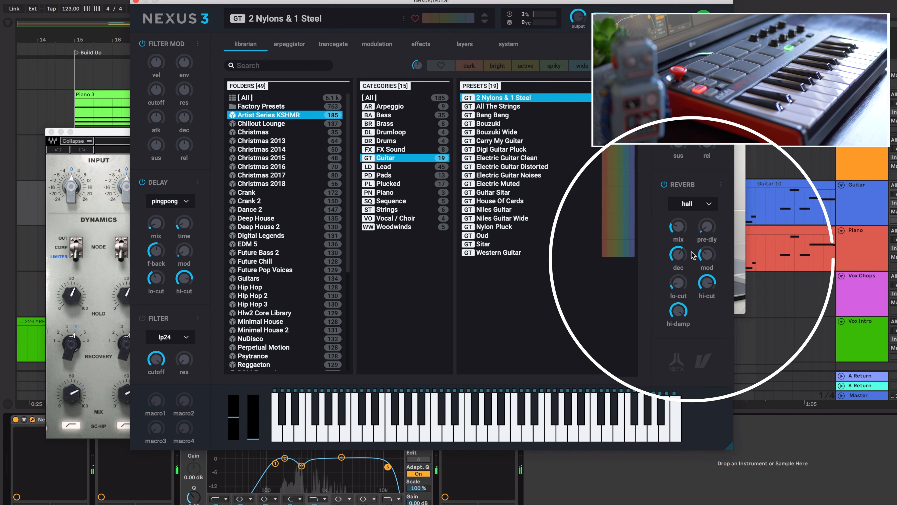
mouse_move(677, 254)
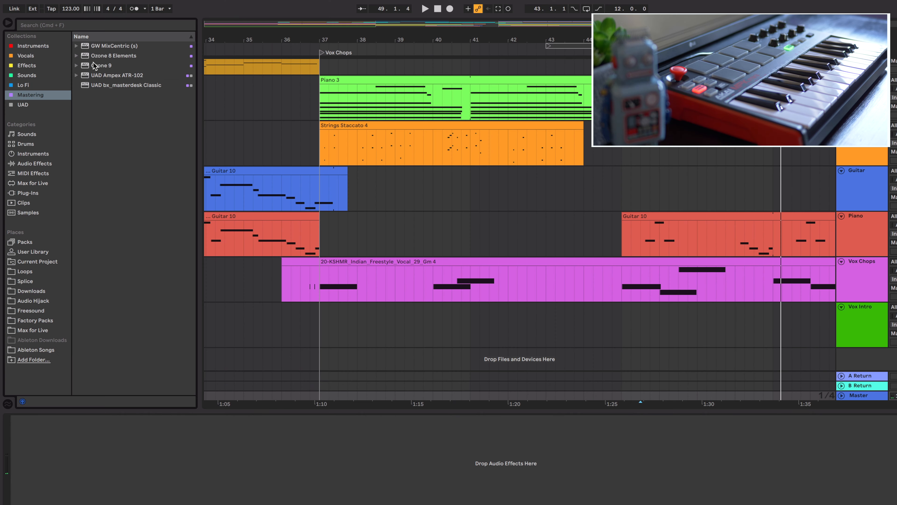
Step: Load Ozone 9 from the Mastering collection onto the Master track, reposition its window and launch Master Assistant
click(94, 65)
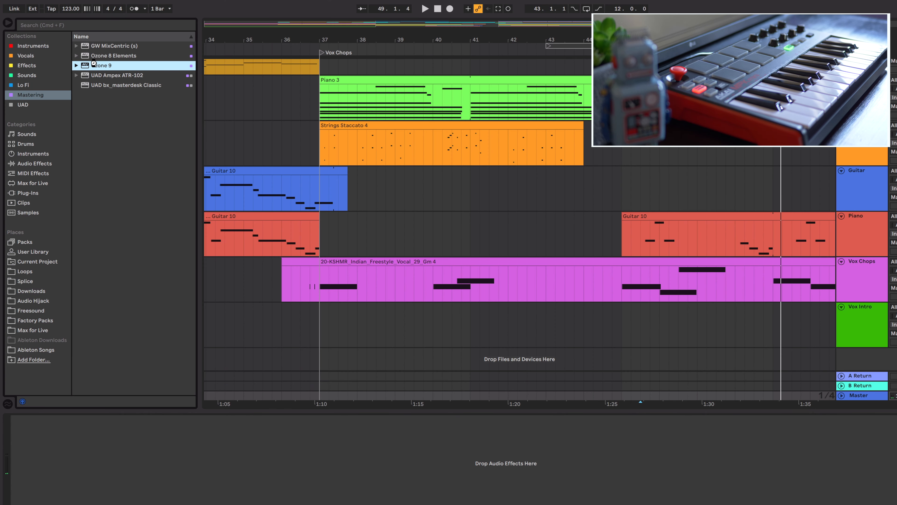
double_click(94, 64)
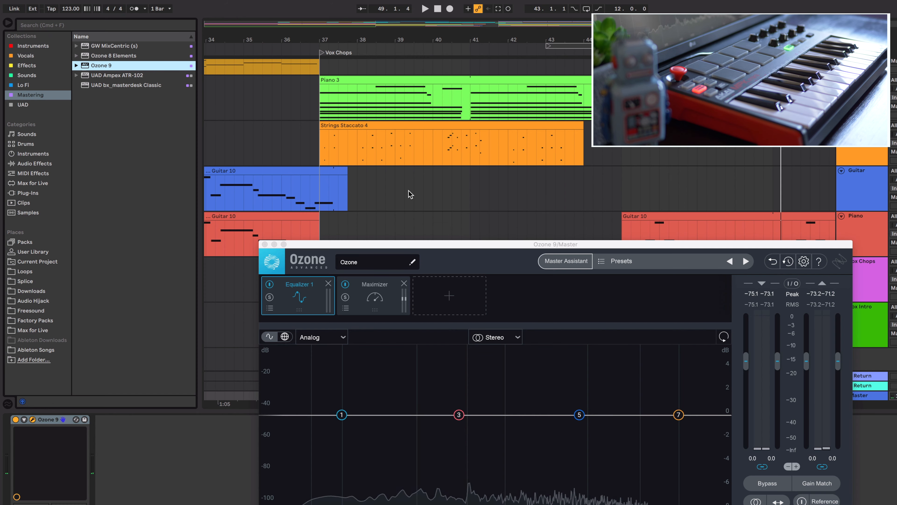
drag(495, 243, 356, 133)
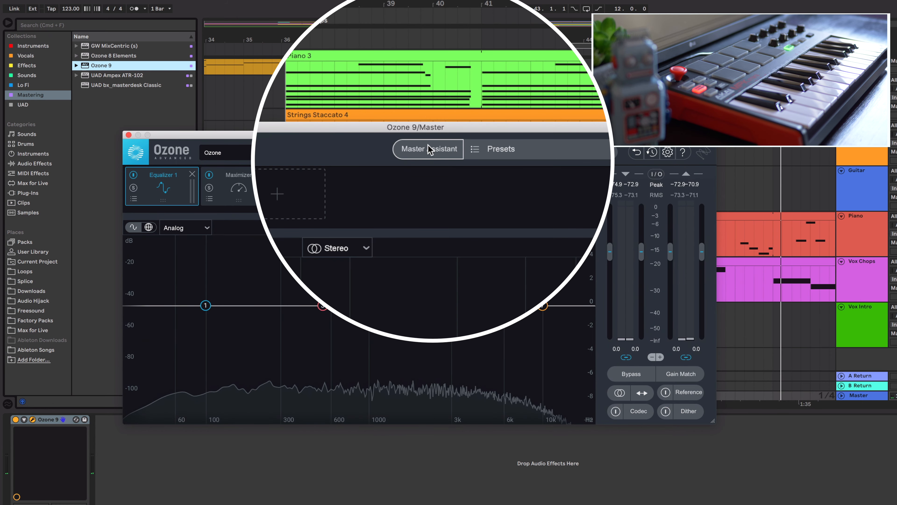
click(429, 151)
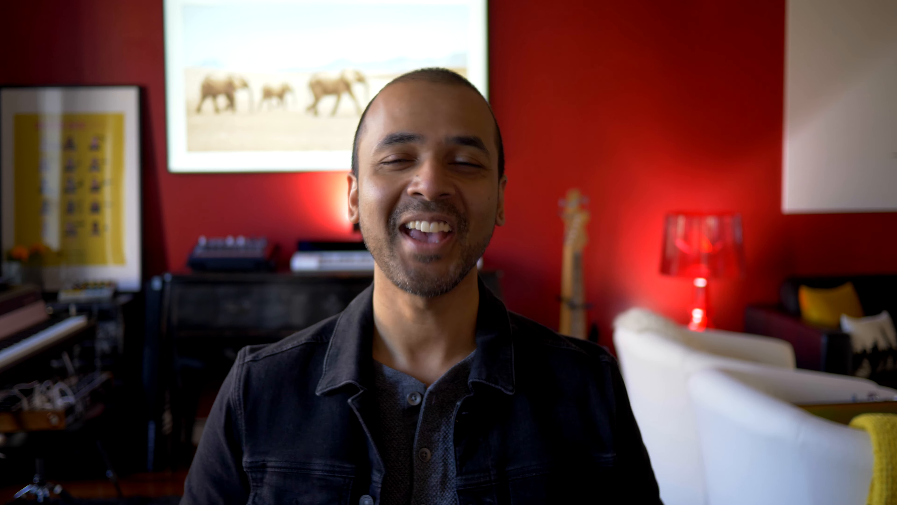